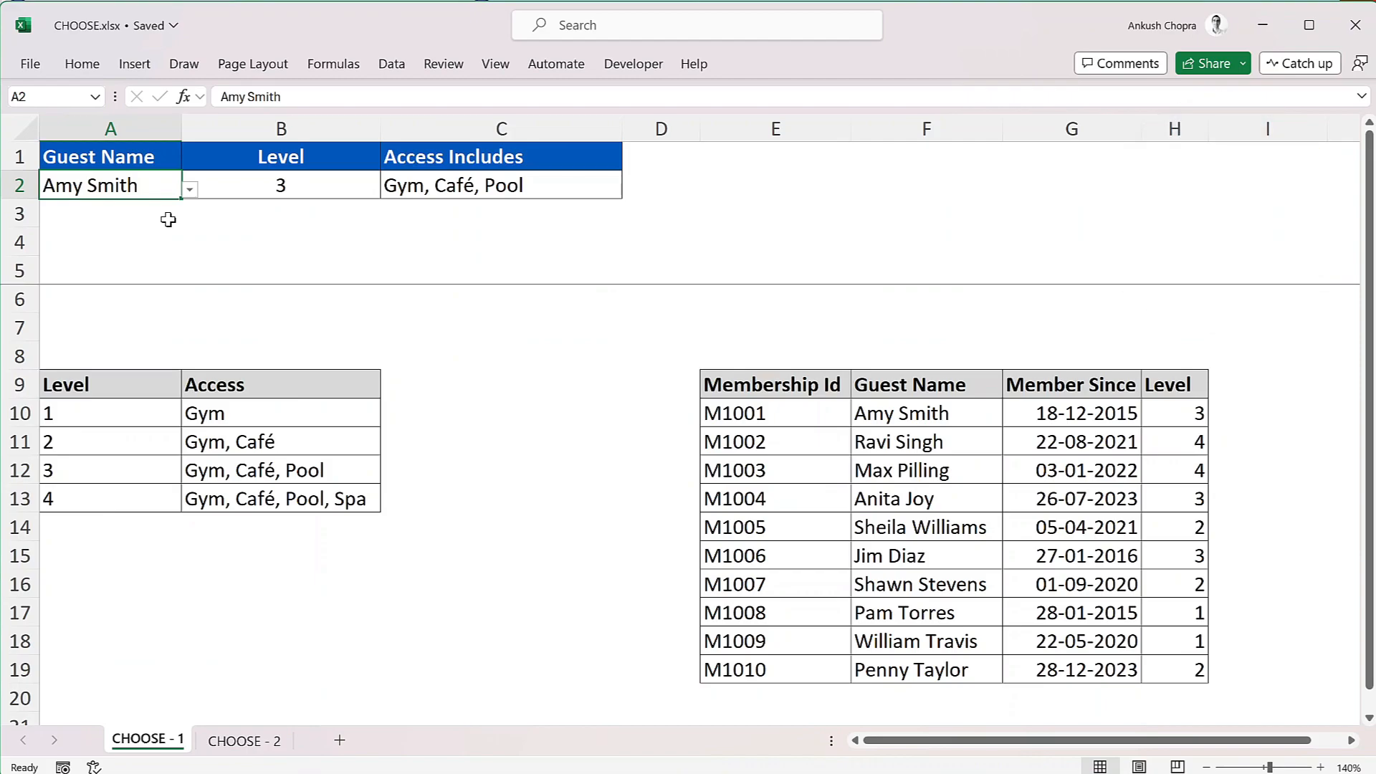
# Clear the Access Includes cell C2 and start a CHOOSE formula there with B2 as its index number
pyautogui.click(458, 187)
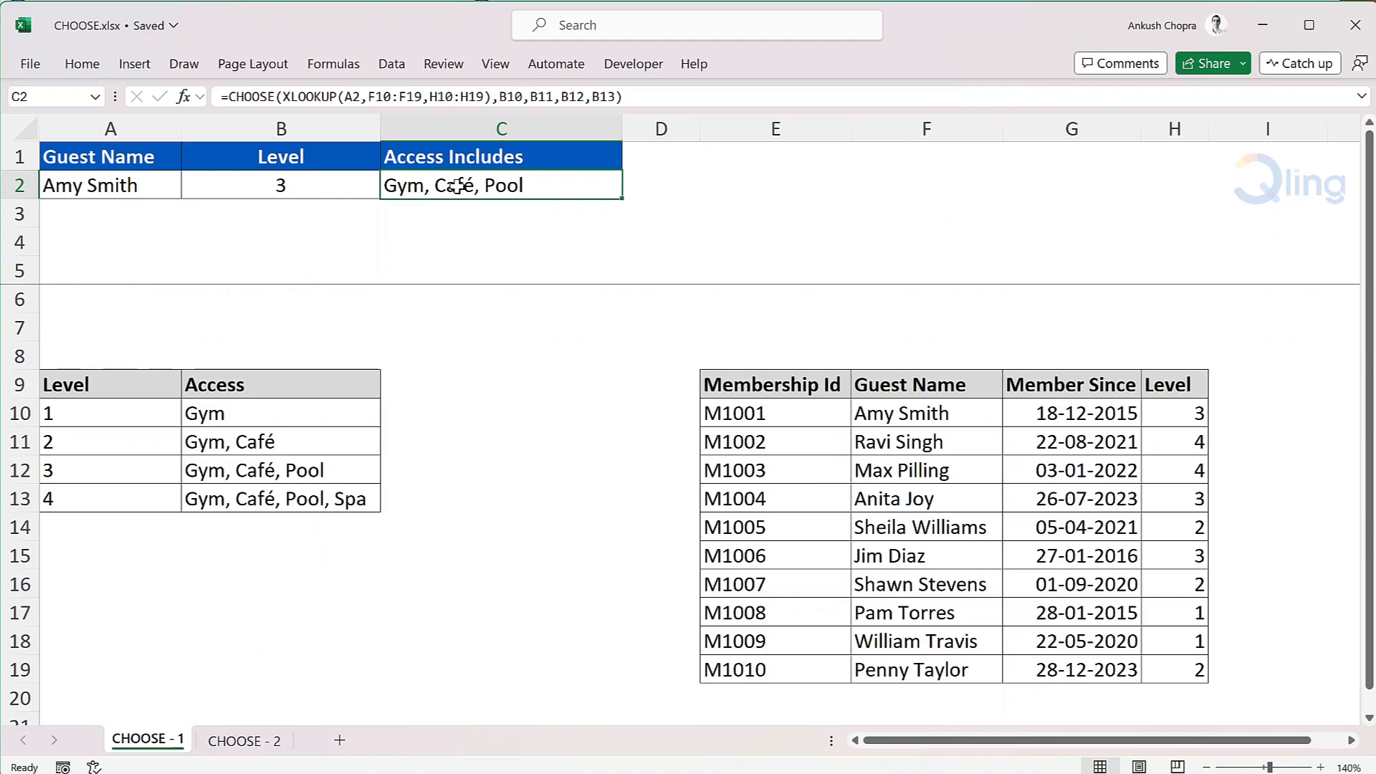
pyautogui.press('Delete')
pyautogui.write('=cho')
pyautogui.press('Tab')
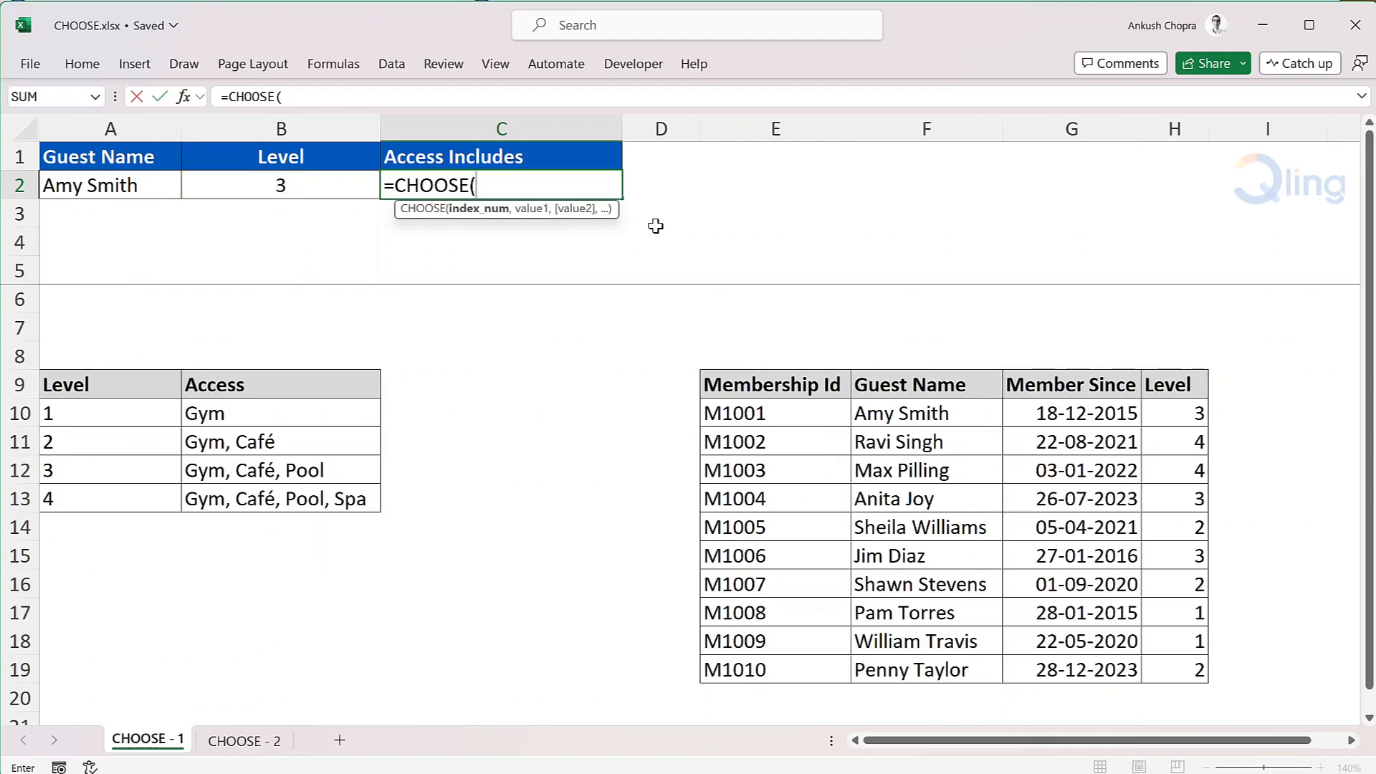
pyautogui.click(337, 179)
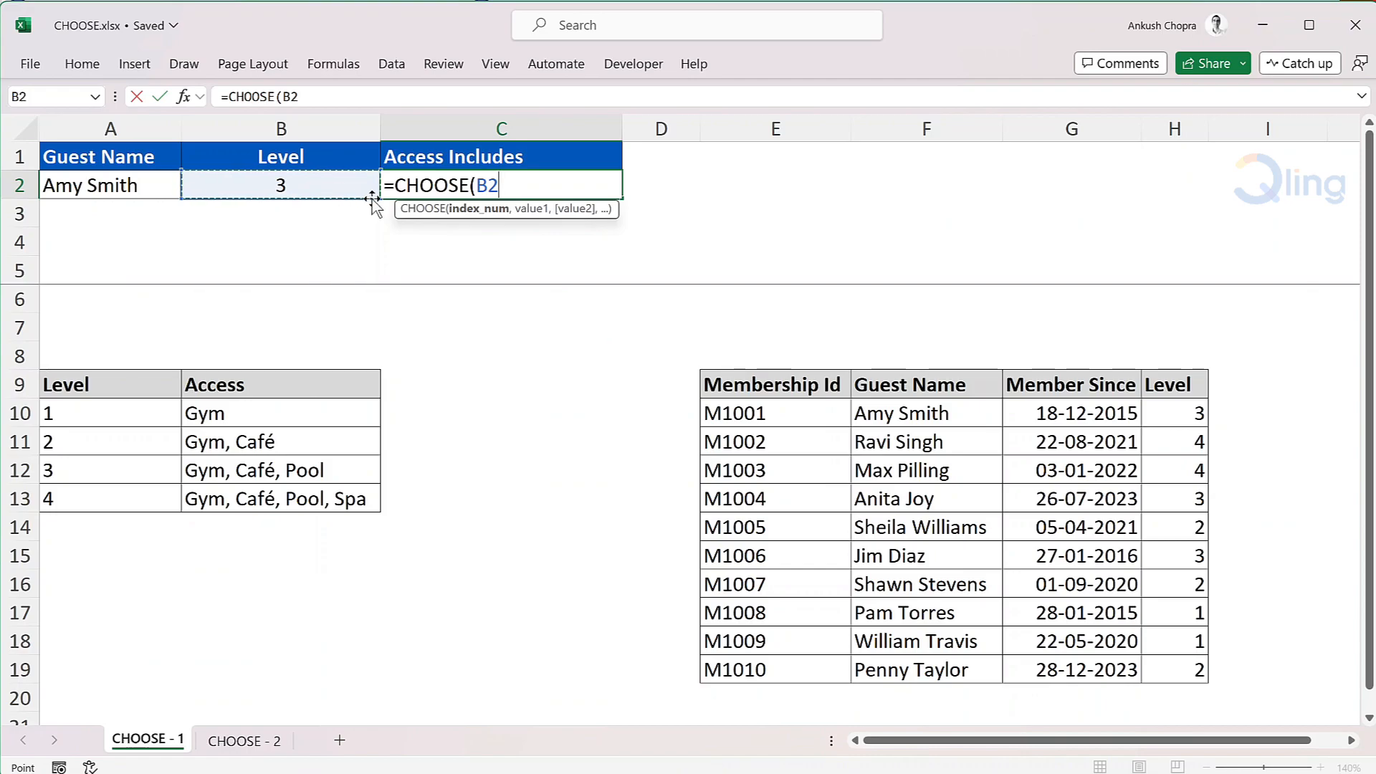
pyautogui.write(',')
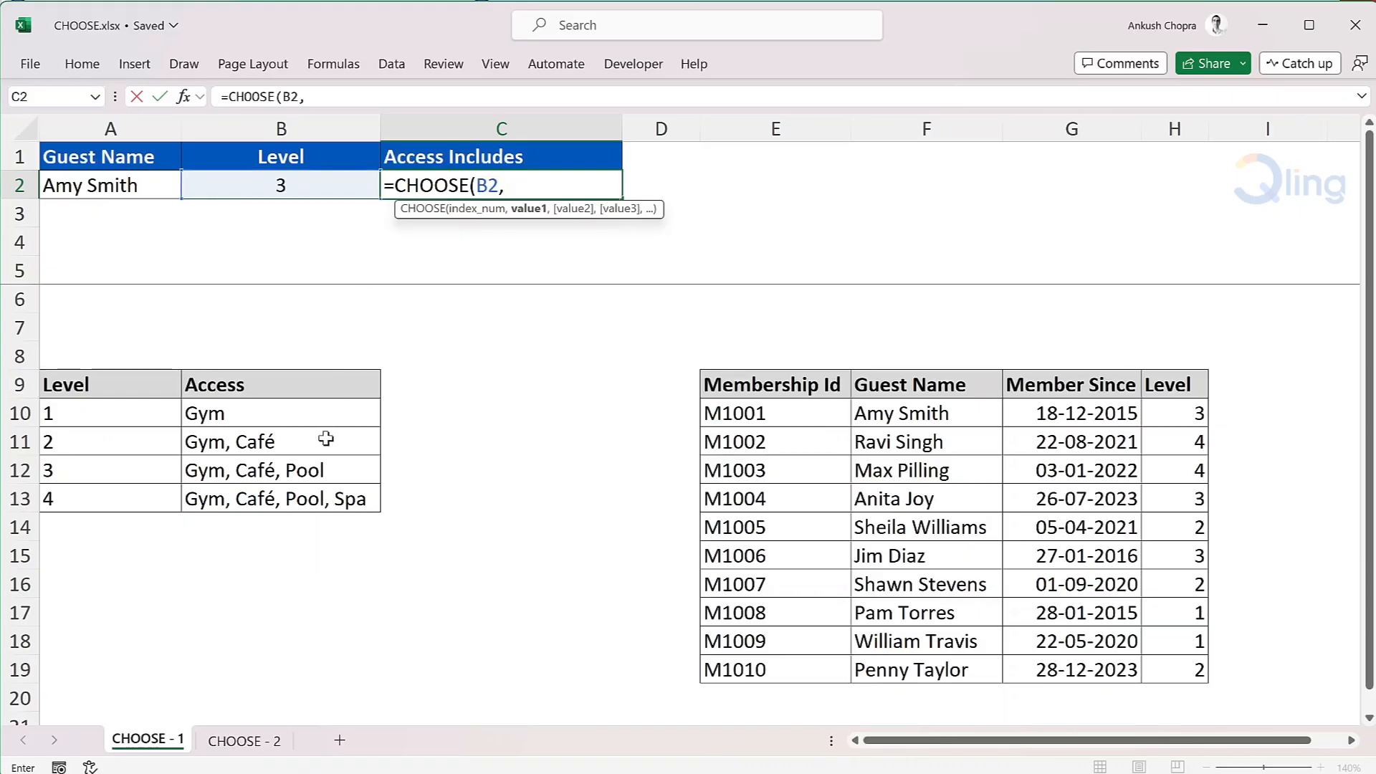
# Add B10, B11, B12 and B13 as the CHOOSE values and complete the formula in C2
pyautogui.click(332, 410)
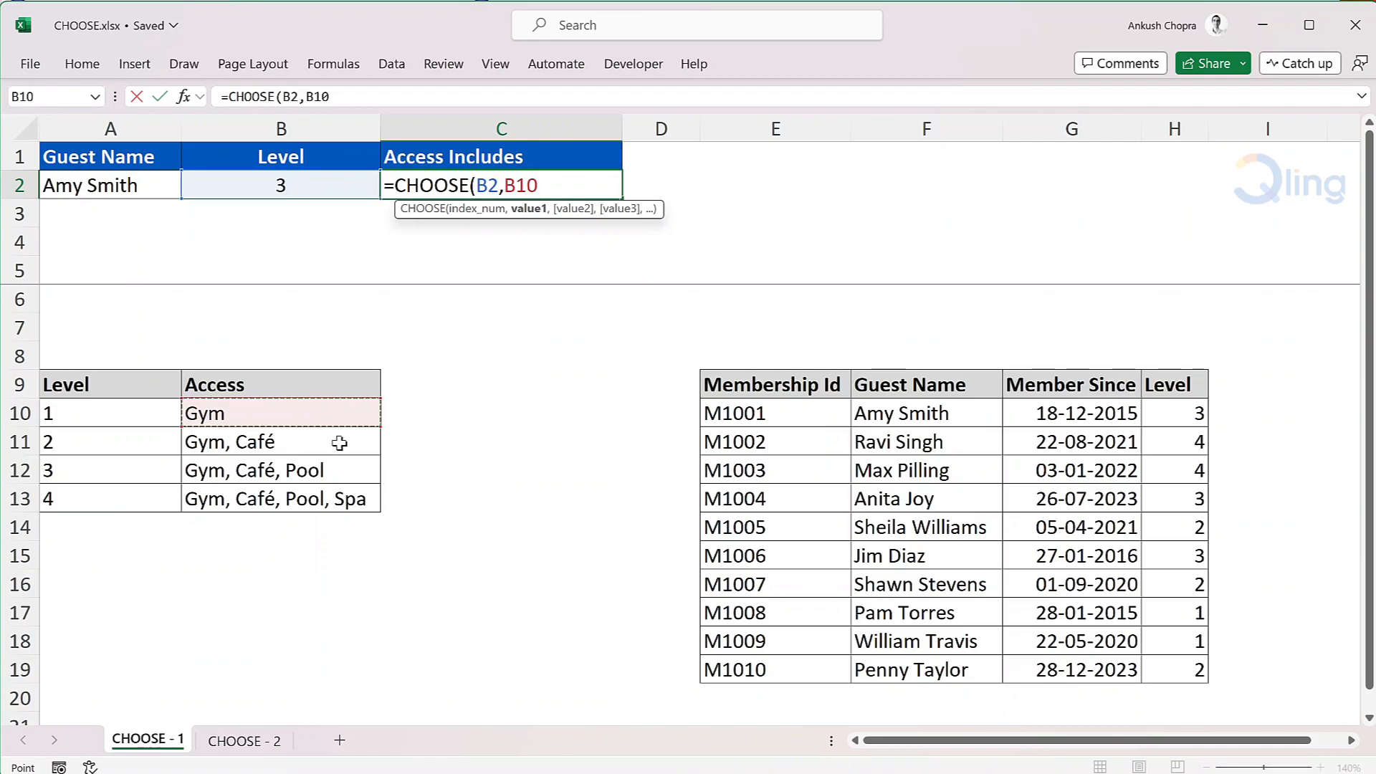
pyautogui.write(',')
pyautogui.click(341, 441)
pyautogui.write(',')
pyautogui.click(344, 466)
pyautogui.write(',')
pyautogui.click(346, 498)
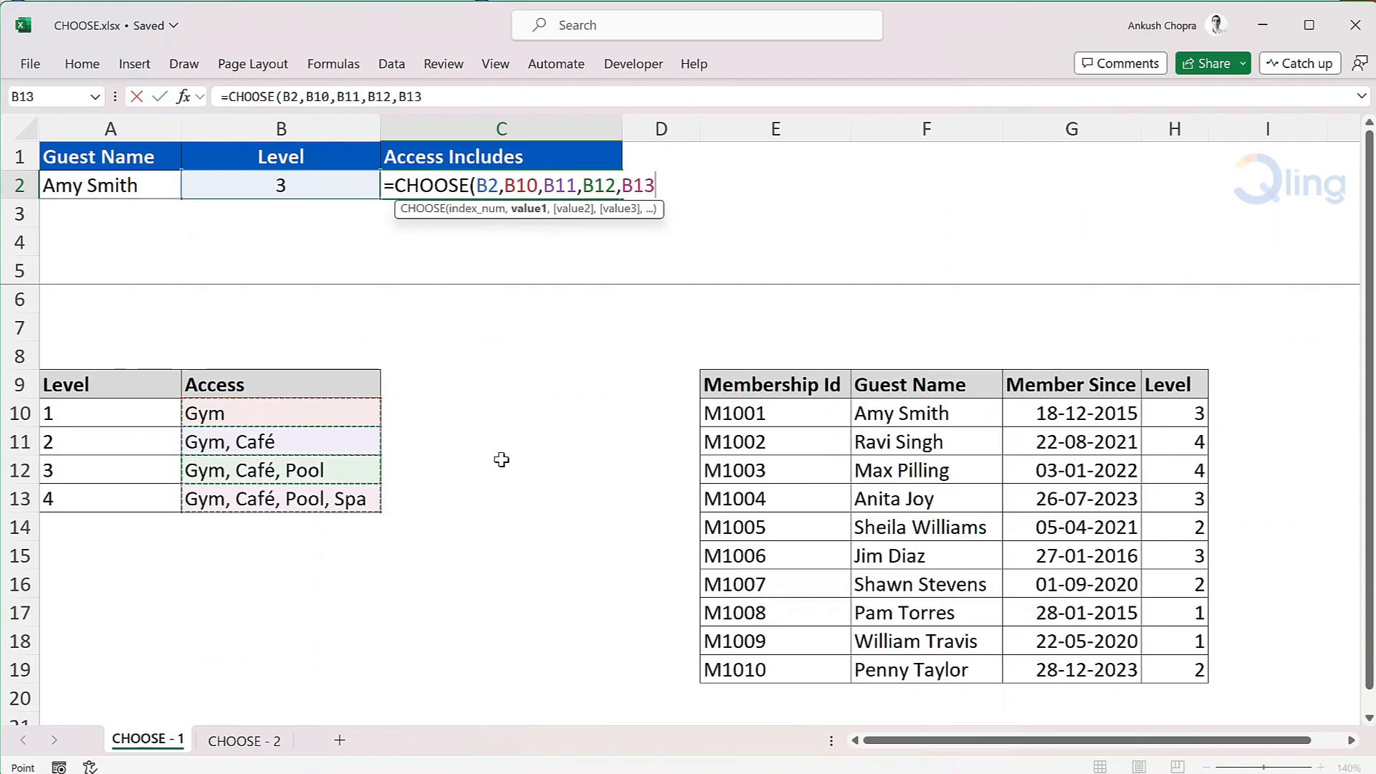
pyautogui.write(')')
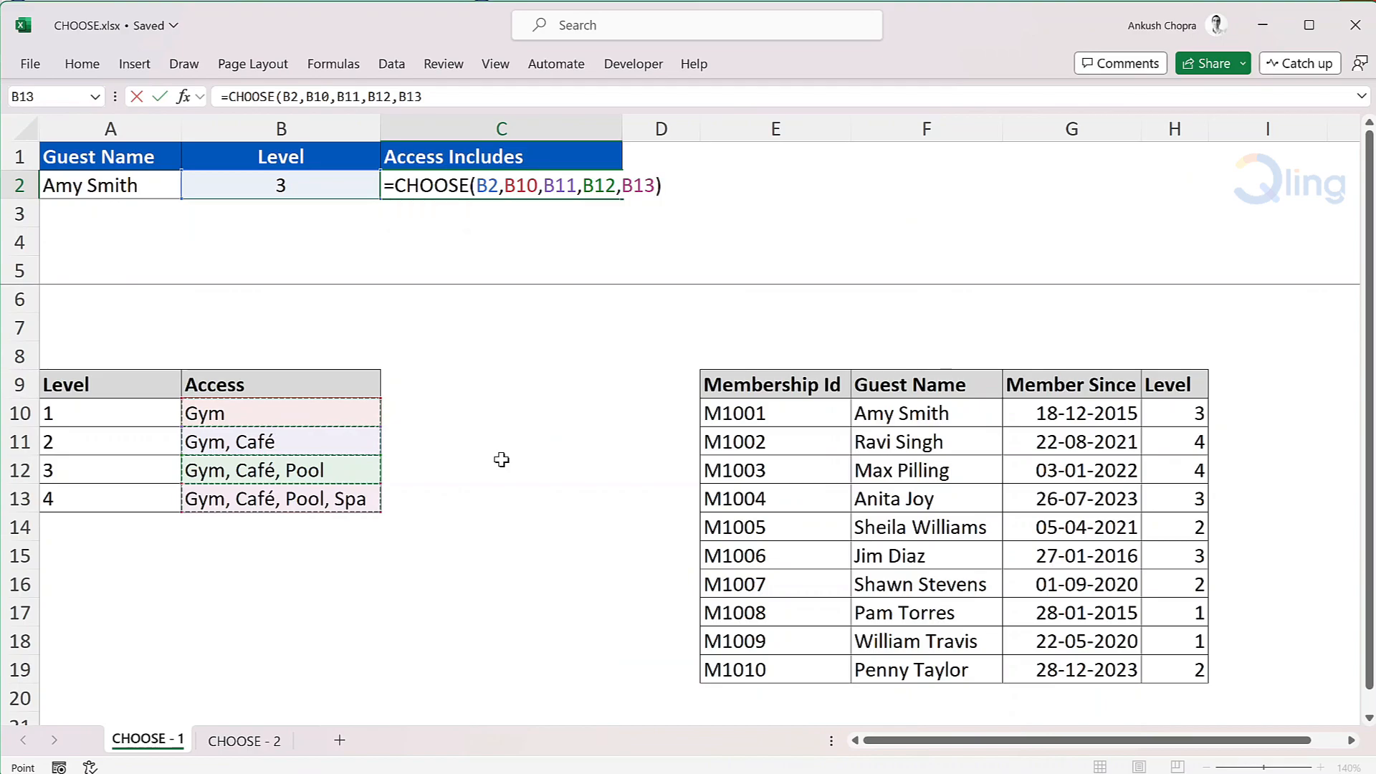
pyautogui.press('Return')
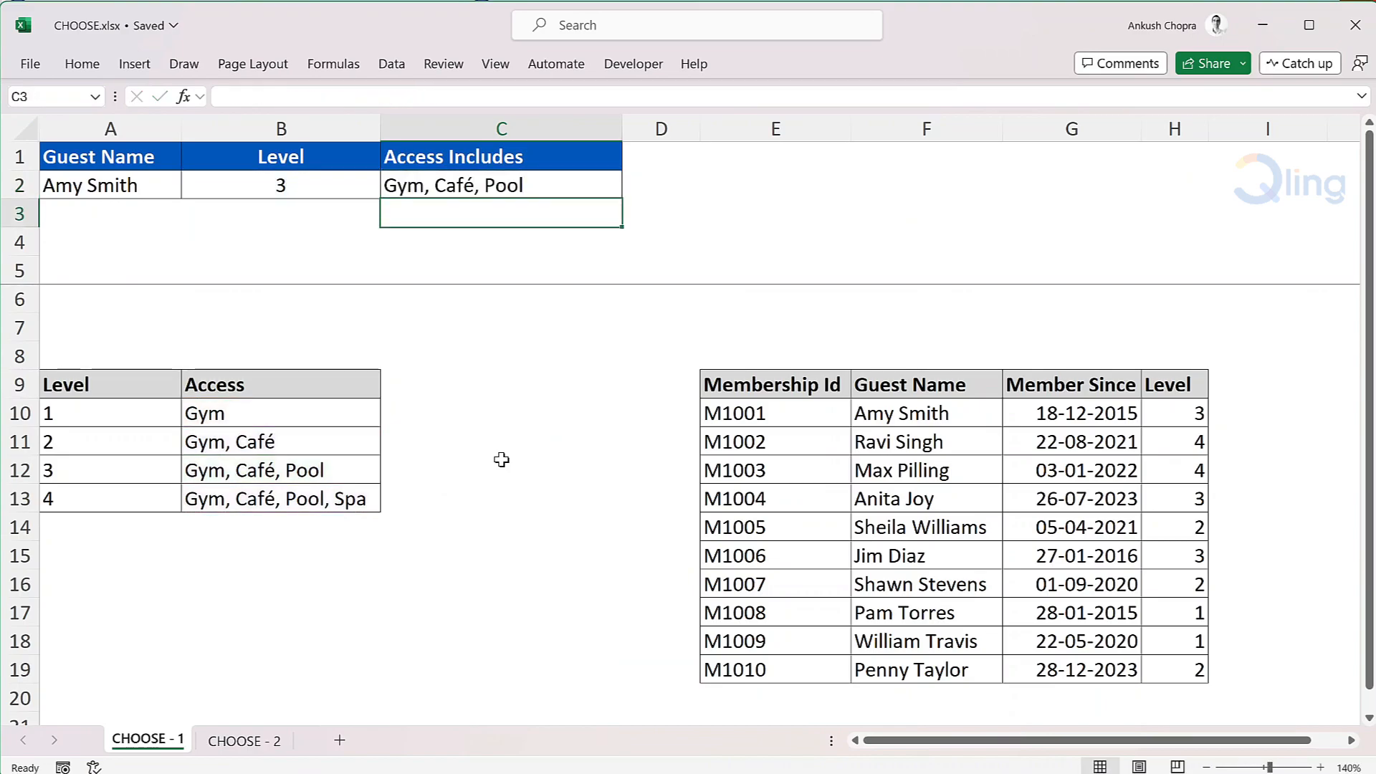
# Set the guest in A2 to the third name in its list
pyautogui.click(147, 188)
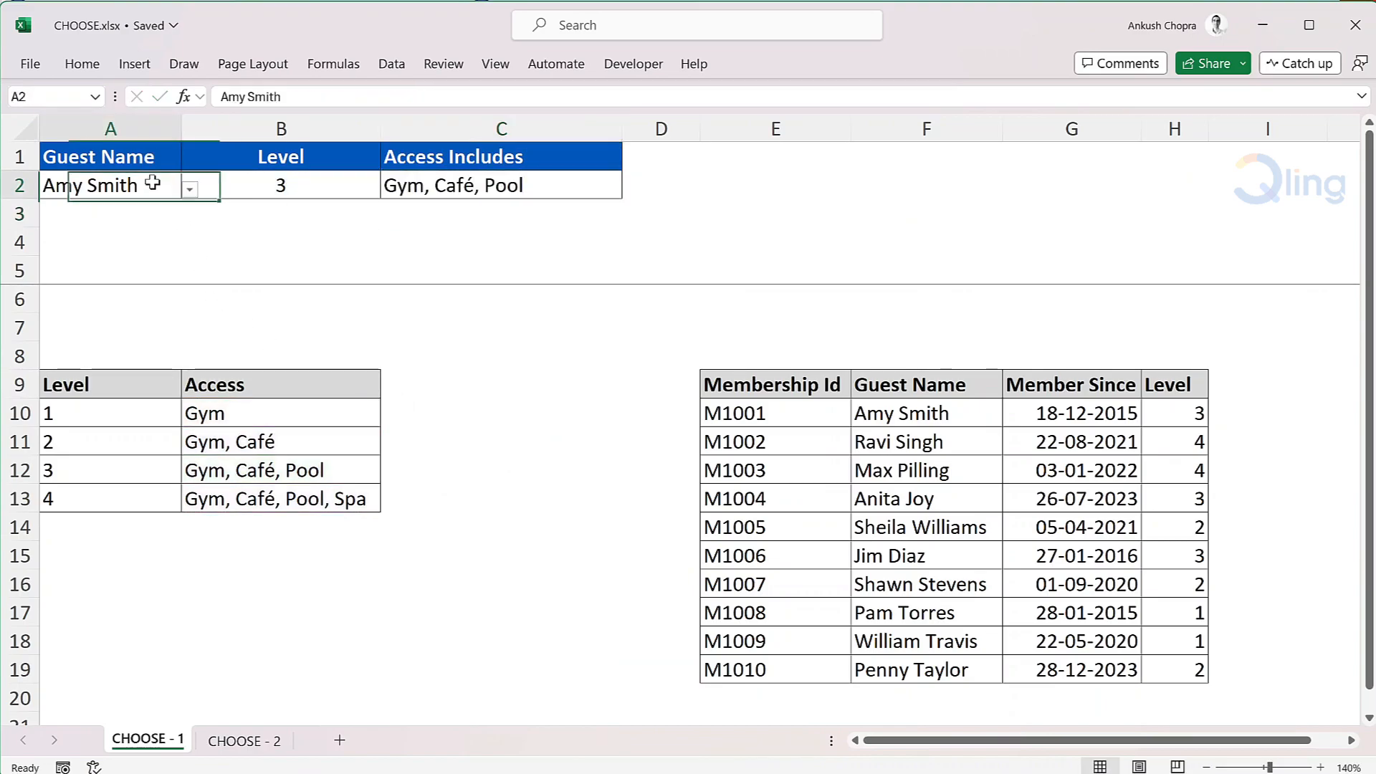
pyautogui.click(191, 189)
pyautogui.click(86, 241)
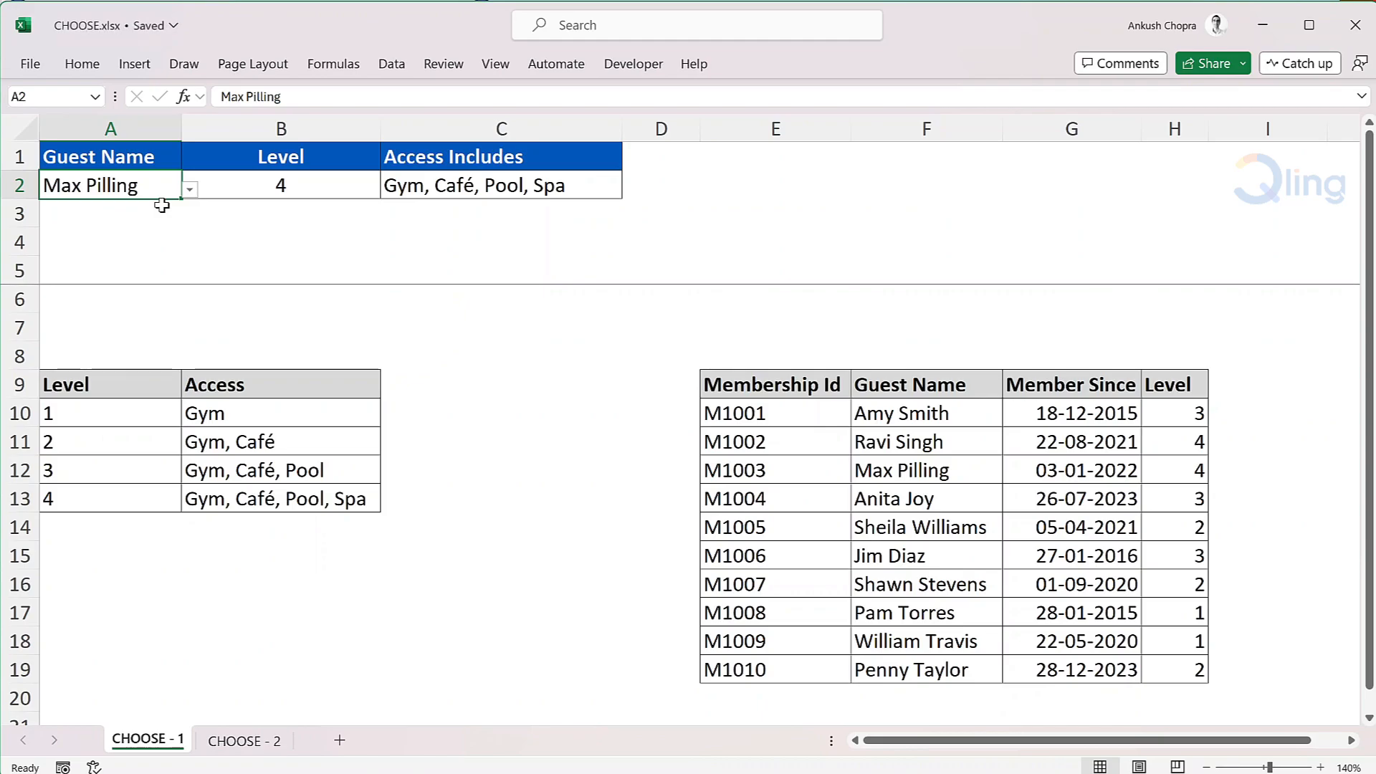
# Copy the expression XLOOKUP(A2,F10:F19,H10:H19) from the formula in B2 without its equals sign, leaving the cell unedited
pyautogui.click(344, 184)
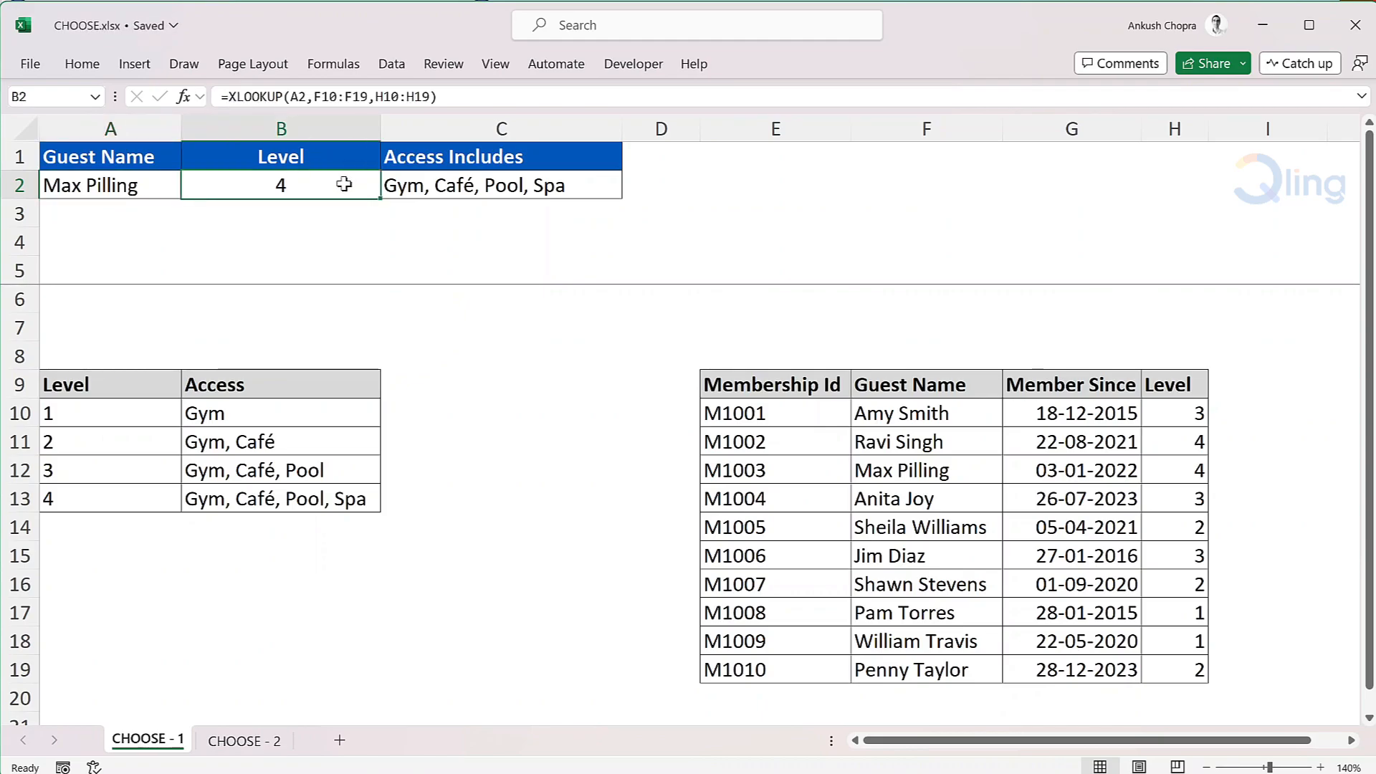
pyautogui.doubleClick(344, 184)
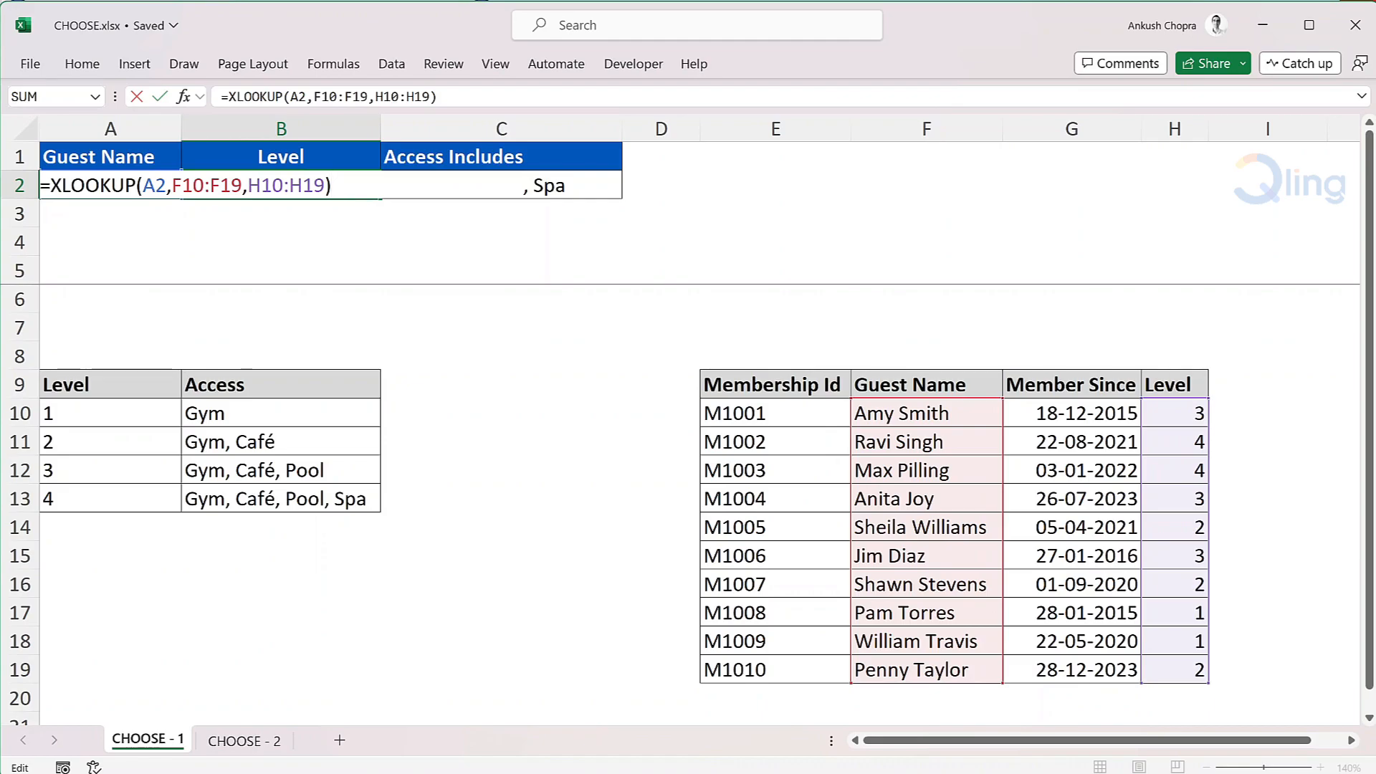
pyautogui.hotkey('shift', 'Left')
pyautogui.hotkey('shift', 'Left')
pyautogui.hotkey('shift', 'Left')
pyautogui.hotkey('shift', 'Left')
pyautogui.hotkey('shift', 'Left')
pyautogui.hotkey('shift', 'Left')
pyautogui.hotkey('shift', 'Left')
pyautogui.hotkey('shift', 'Left')
pyautogui.hotkey('shift', 'Left')
pyautogui.hotkey('shift', 'Left')
pyautogui.hotkey('shift', 'Left')
pyautogui.hotkey('shift', 'Left')
pyautogui.hotkey('shift', 'Left')
pyautogui.hotkey('shift', 'Left')
pyautogui.hotkey('shift', 'Left')
pyautogui.hotkey('shift', 'Left')
pyautogui.hotkey('shift', 'Left')
pyautogui.hotkey('shift', 'Left')
pyautogui.hotkey('shift', 'Left')
pyautogui.hotkey('shift', 'Left')
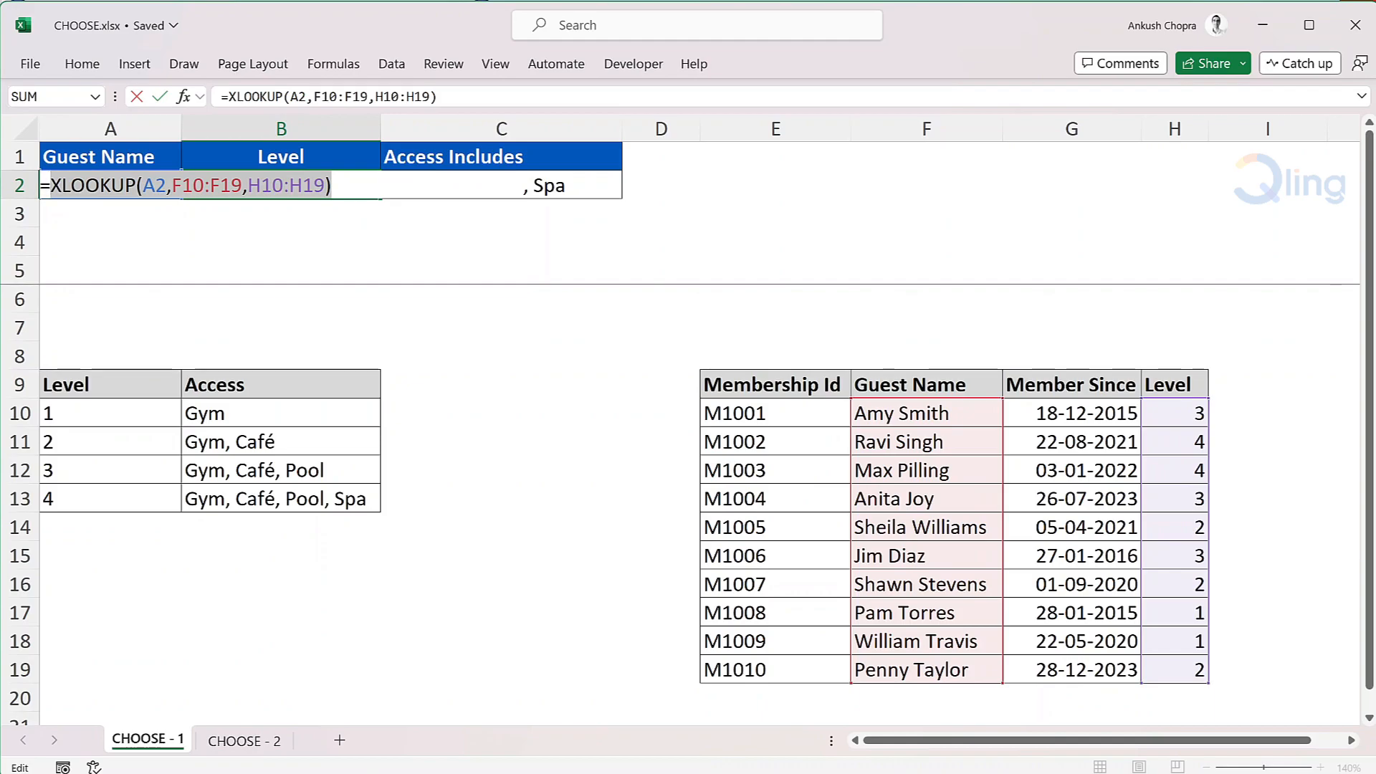
pyautogui.rightClick(113, 185)
pyautogui.click(162, 228)
pyautogui.press('Escape')
# Replace the B2 index in C2's CHOOSE formula with the copied XLOOKUP expression
pyautogui.doubleClick(405, 188)
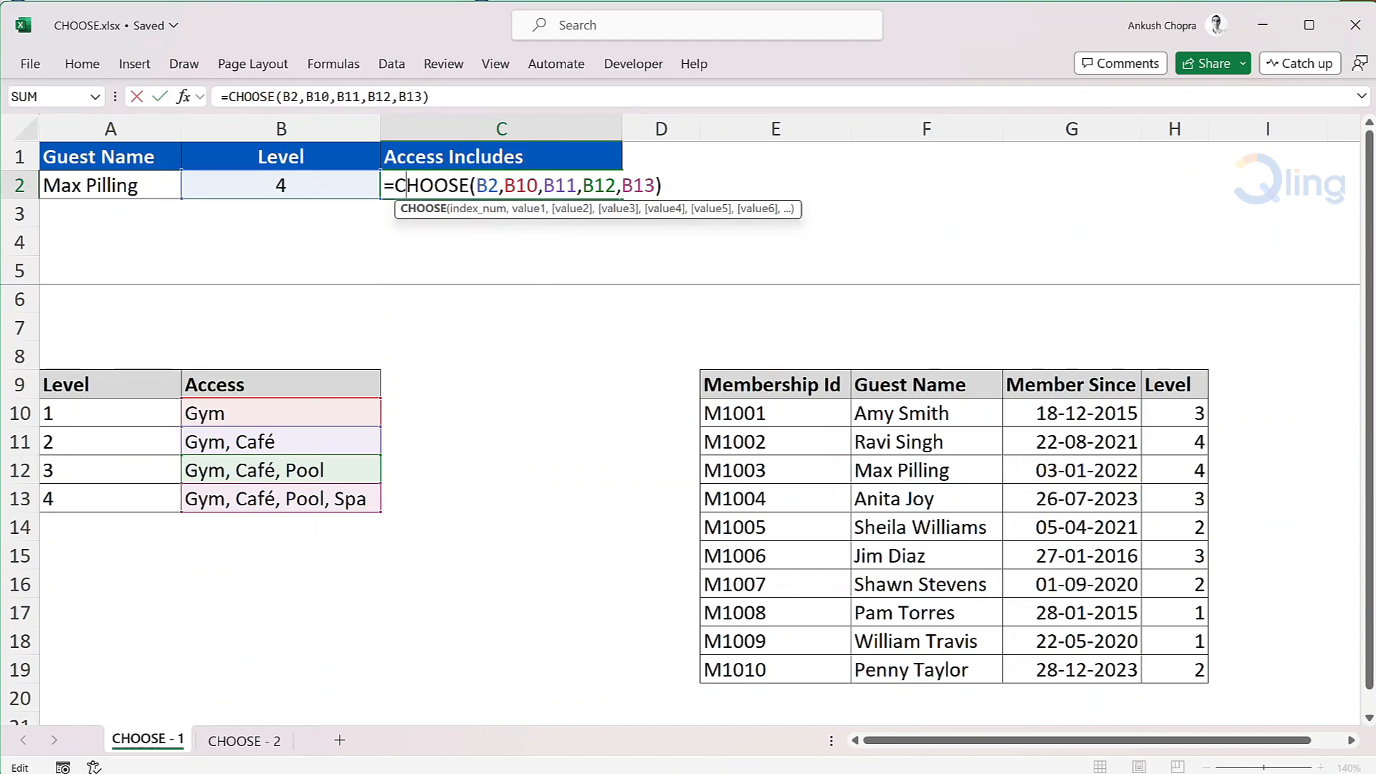
pyautogui.moveTo(488, 185); pyautogui.dragTo(476, 185)
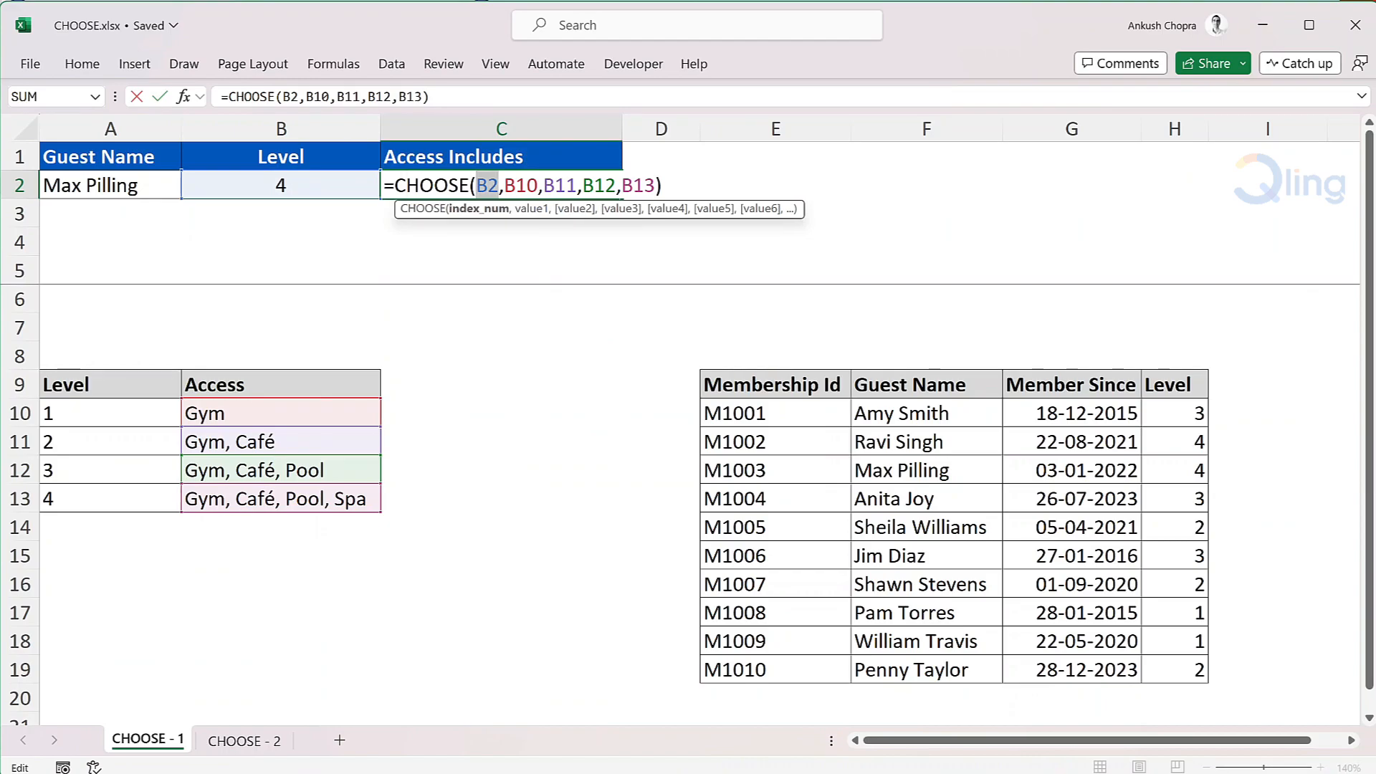
pyautogui.press('BackSpace')
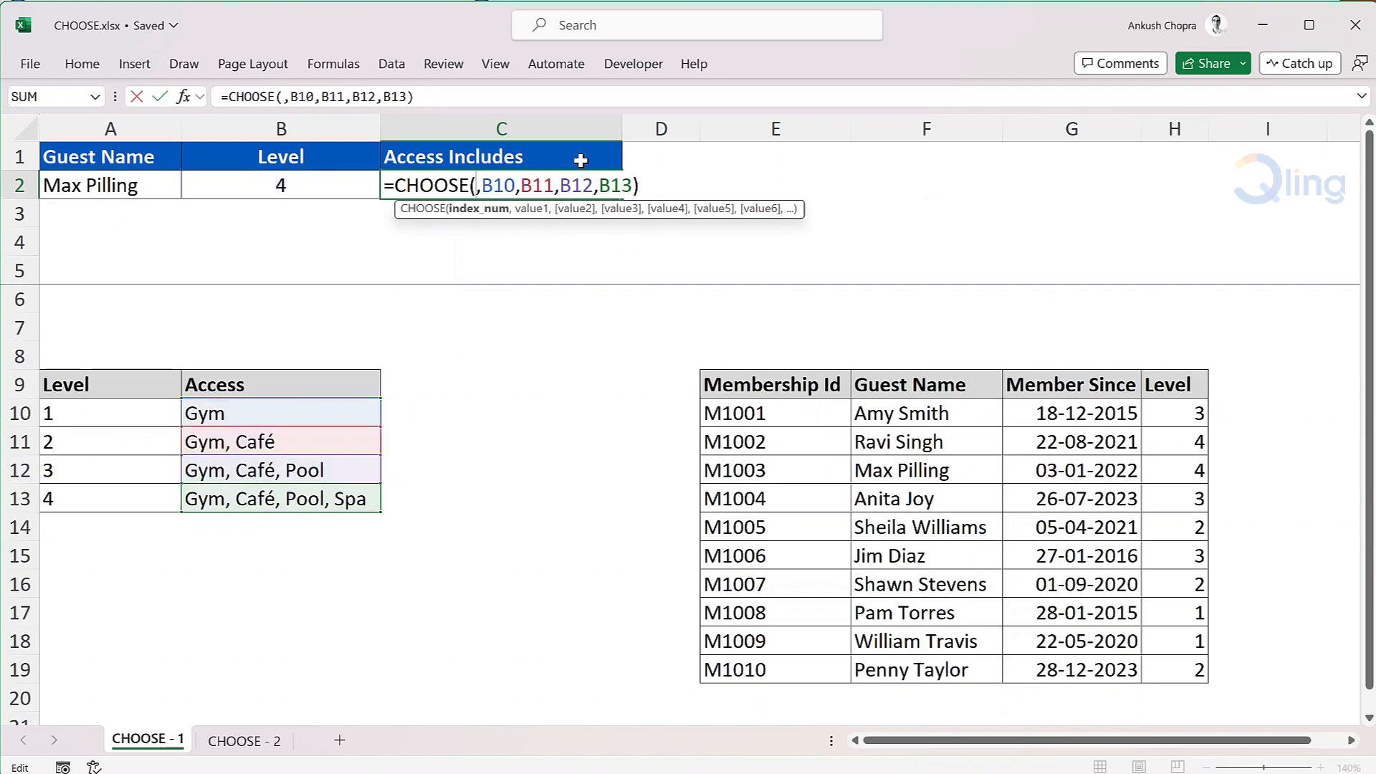
pyautogui.hotkey('ctrl', 'v')
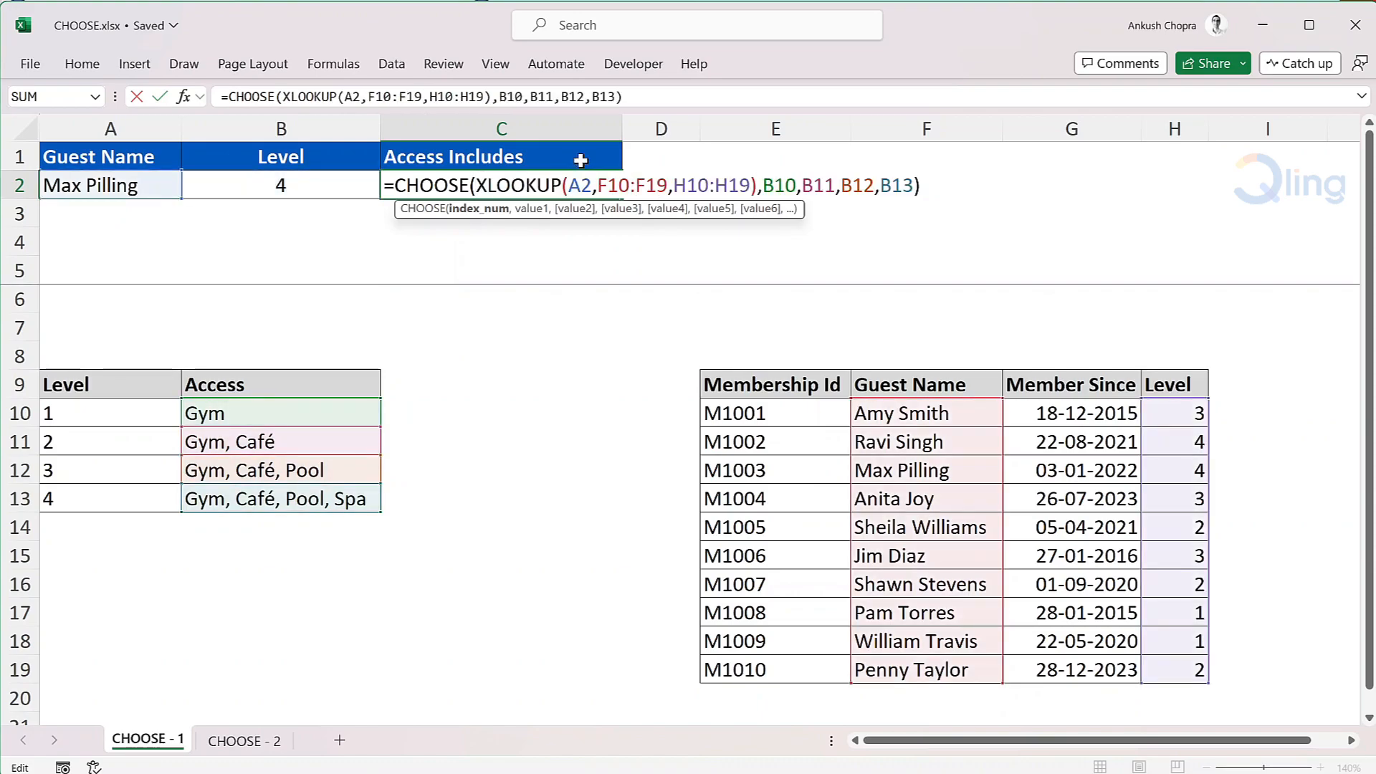
pyautogui.press('Return')
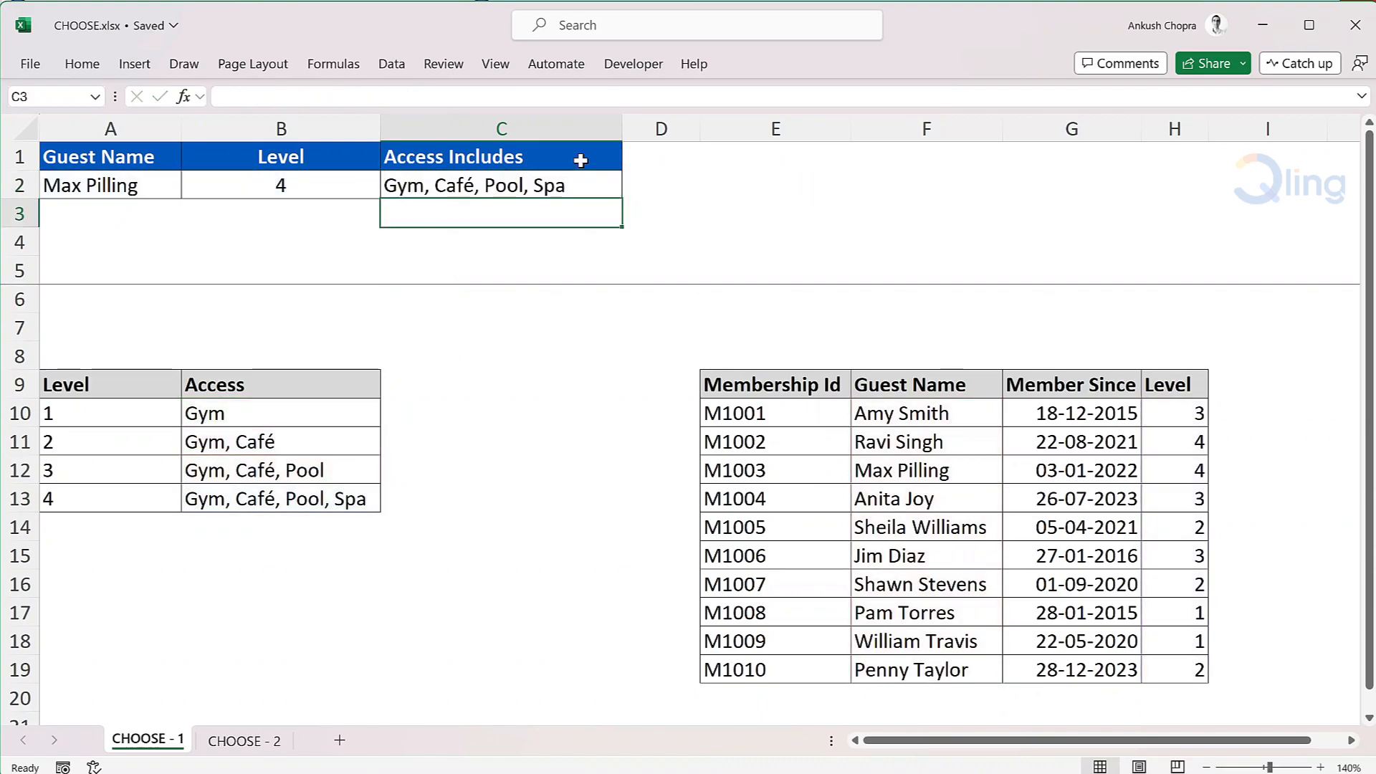
# Clear the Level formula in B2 and set the guest in A2 to the first name in its list
pyautogui.click(308, 178)
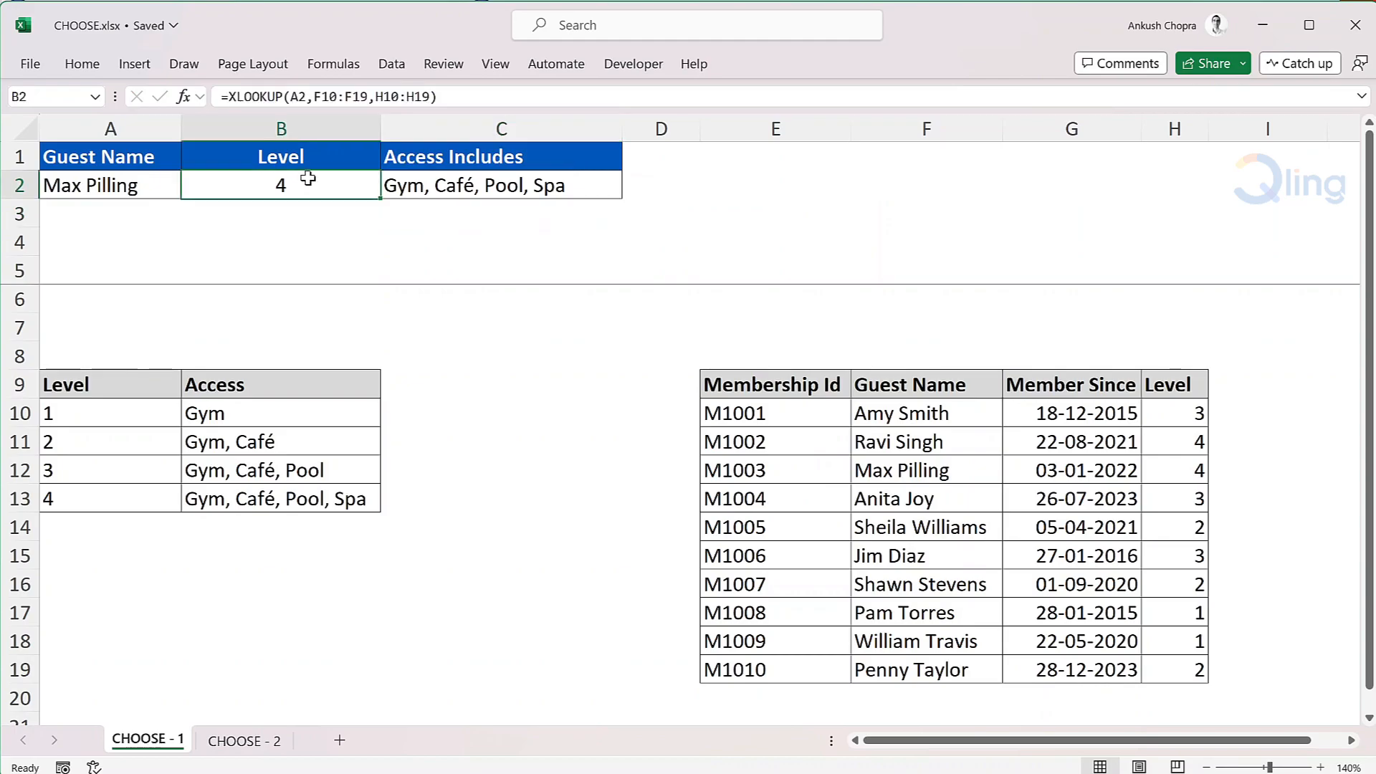
pyautogui.press('Delete')
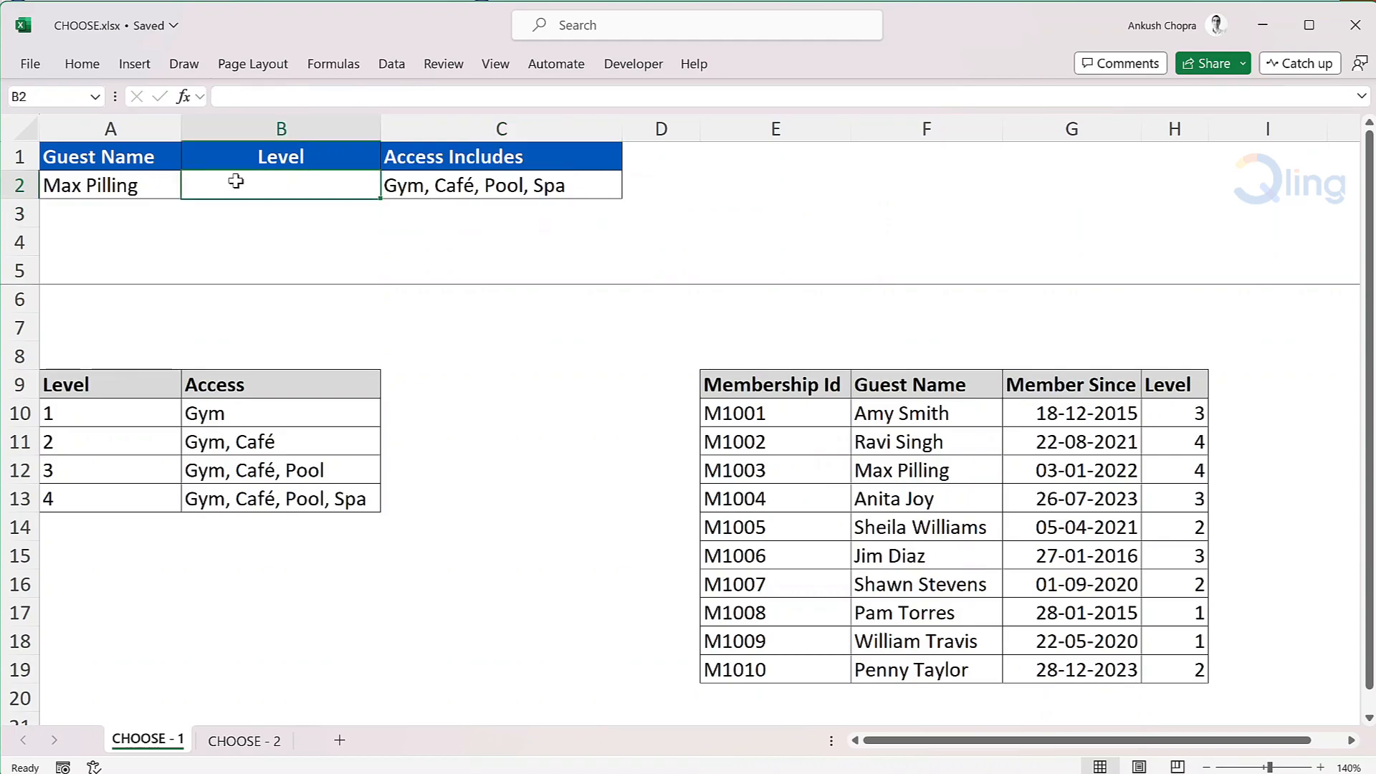
pyautogui.click(169, 184)
pyautogui.click(189, 190)
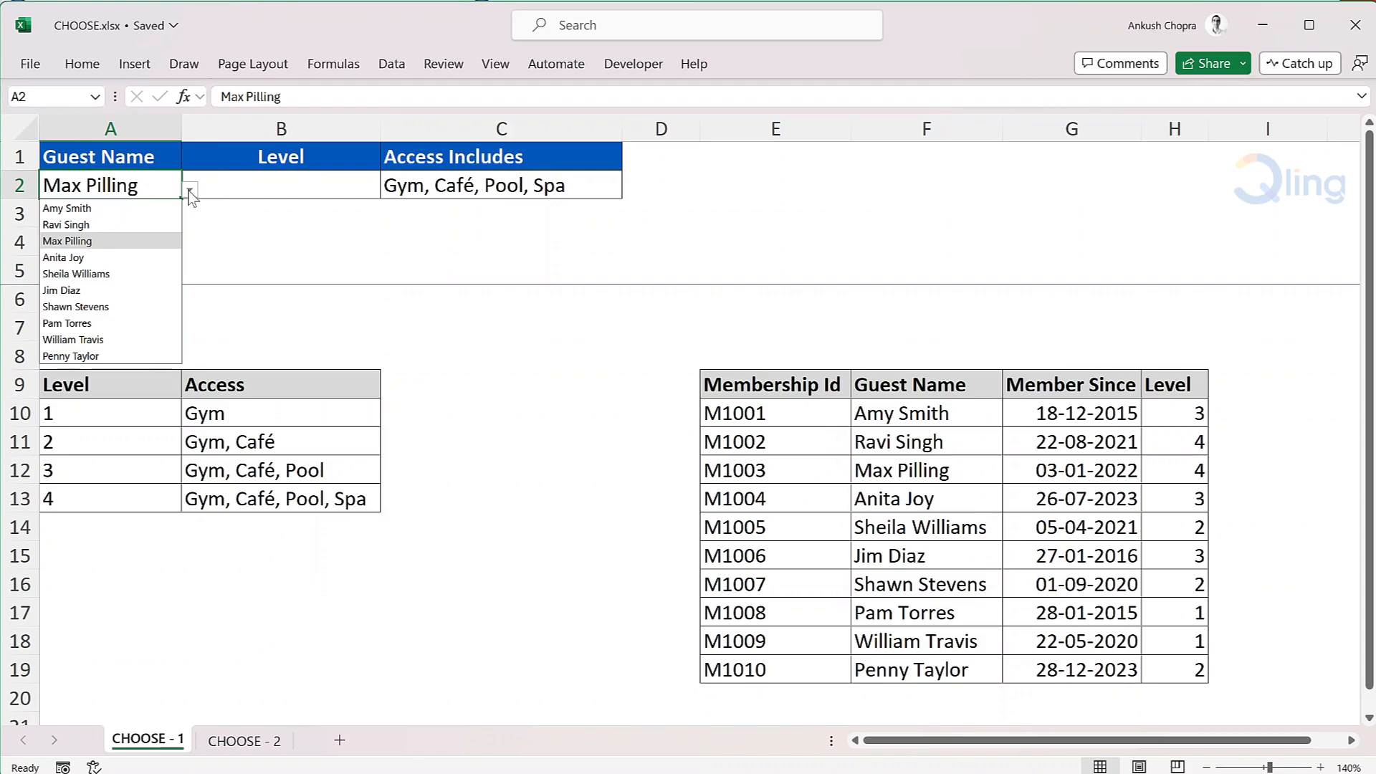
pyautogui.click(111, 209)
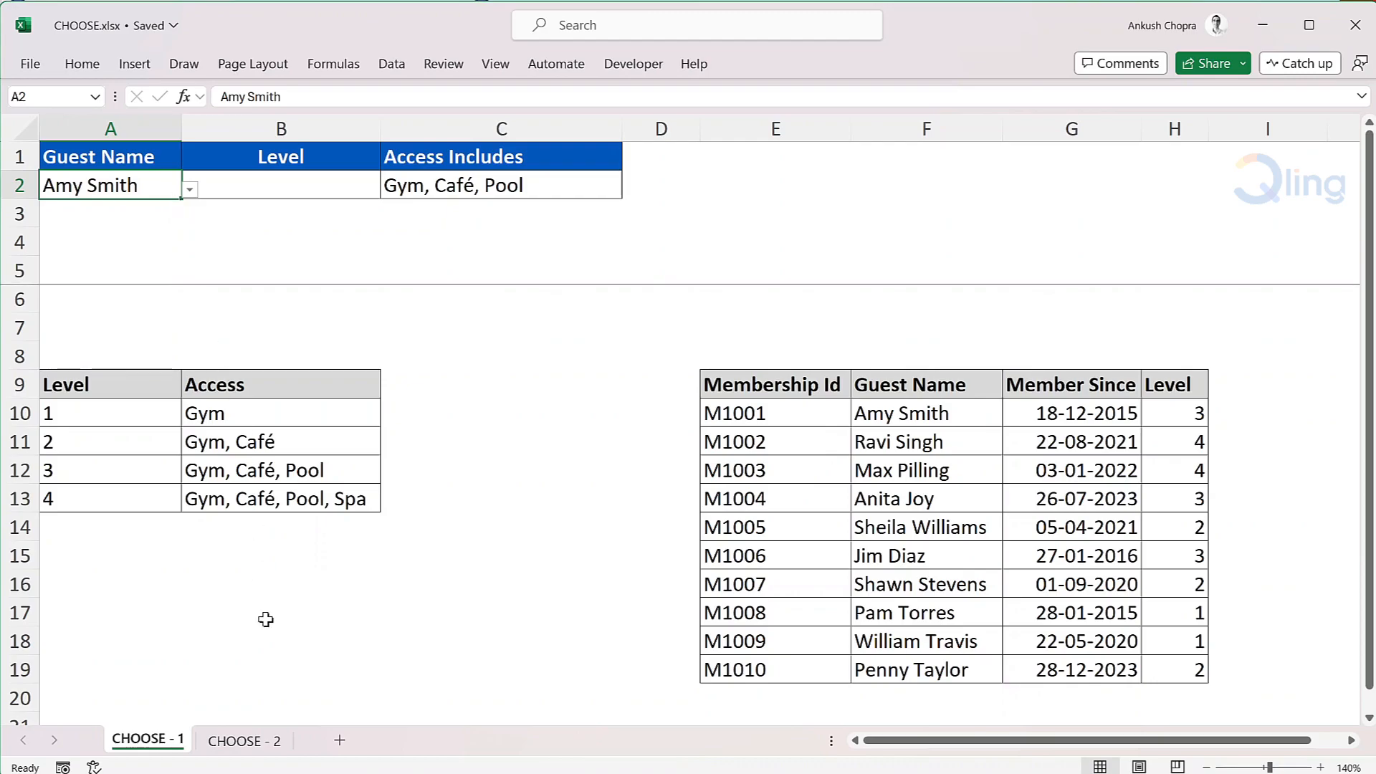
# On the CHOOSE - 2 sheet, start a CHOOSE formula in F2 with the index array {1,3,2,4}
pyautogui.click(257, 742)
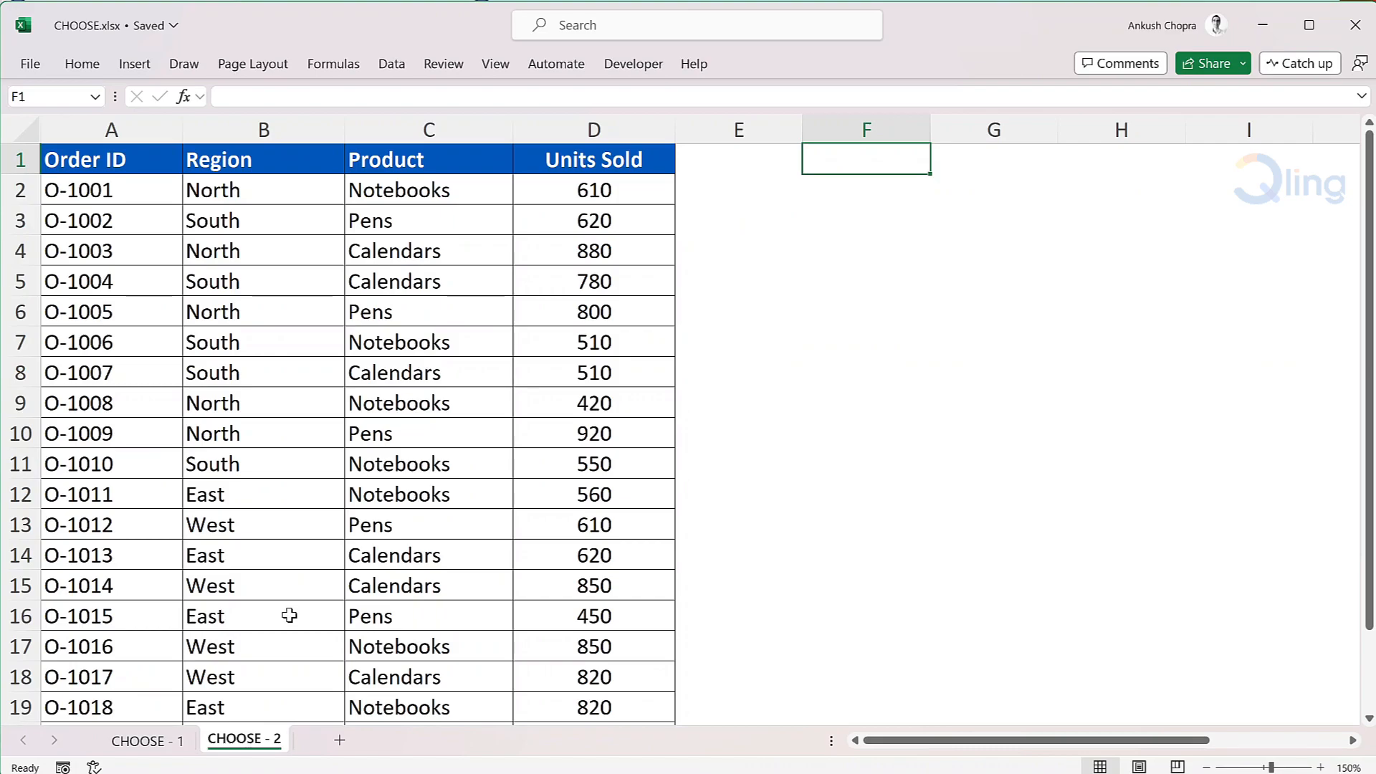
pyautogui.press('Down')
pyautogui.write('=CHoo')
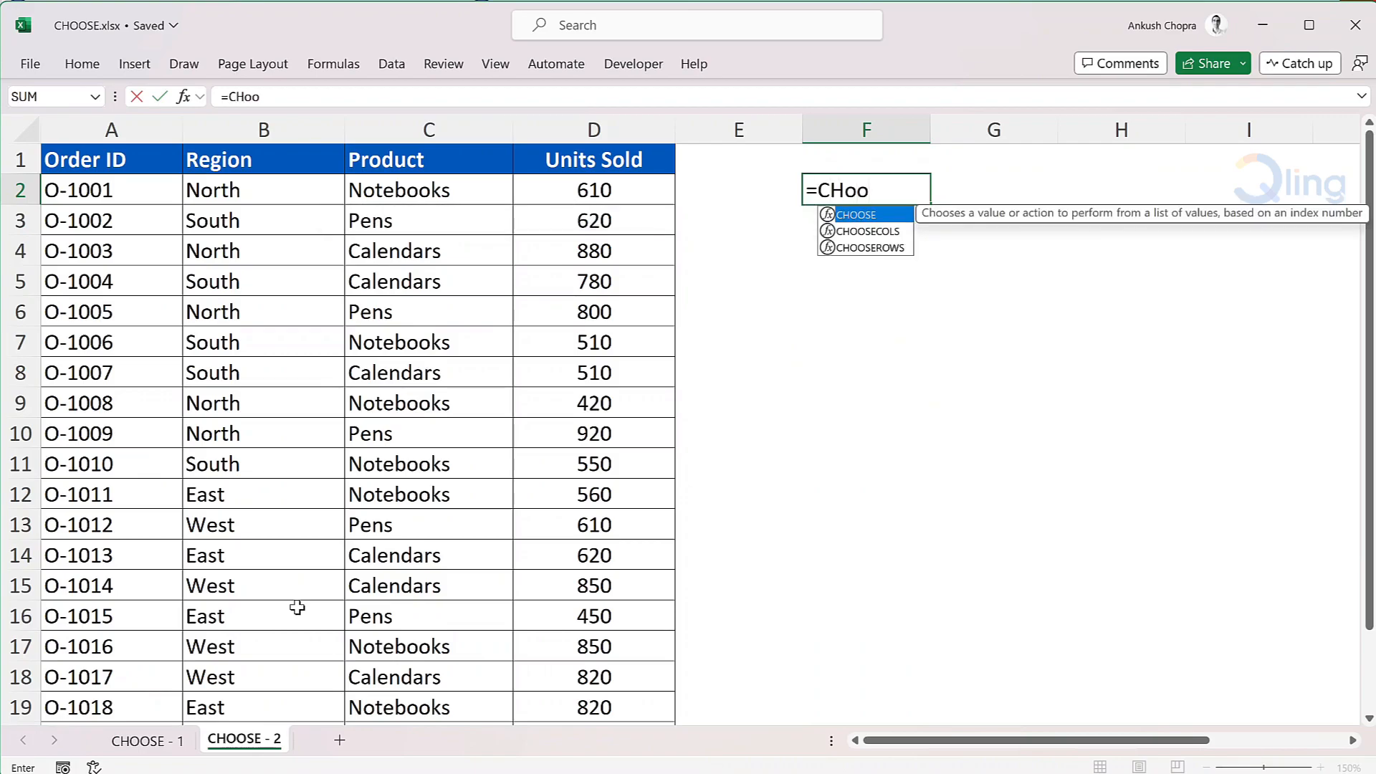
pyautogui.press('Tab')
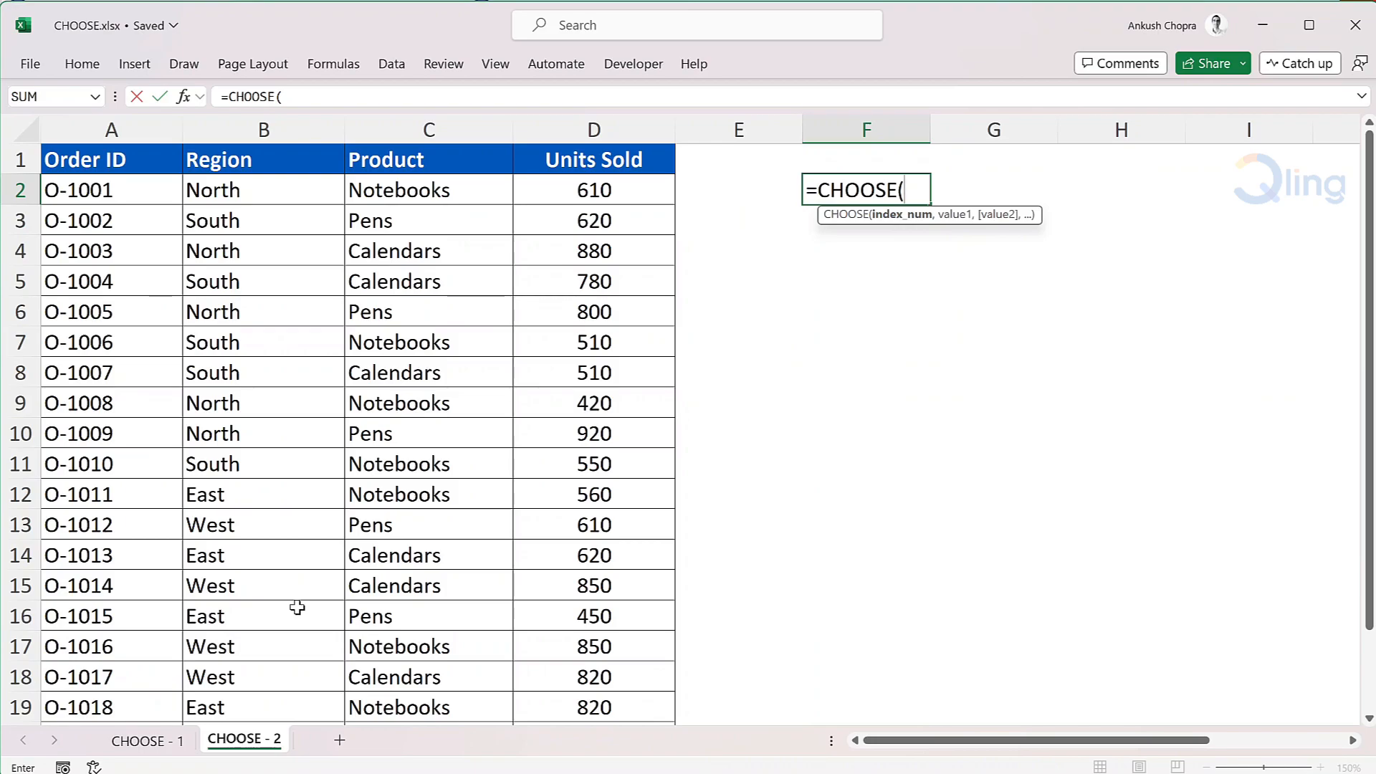
pyautogui.write('{')
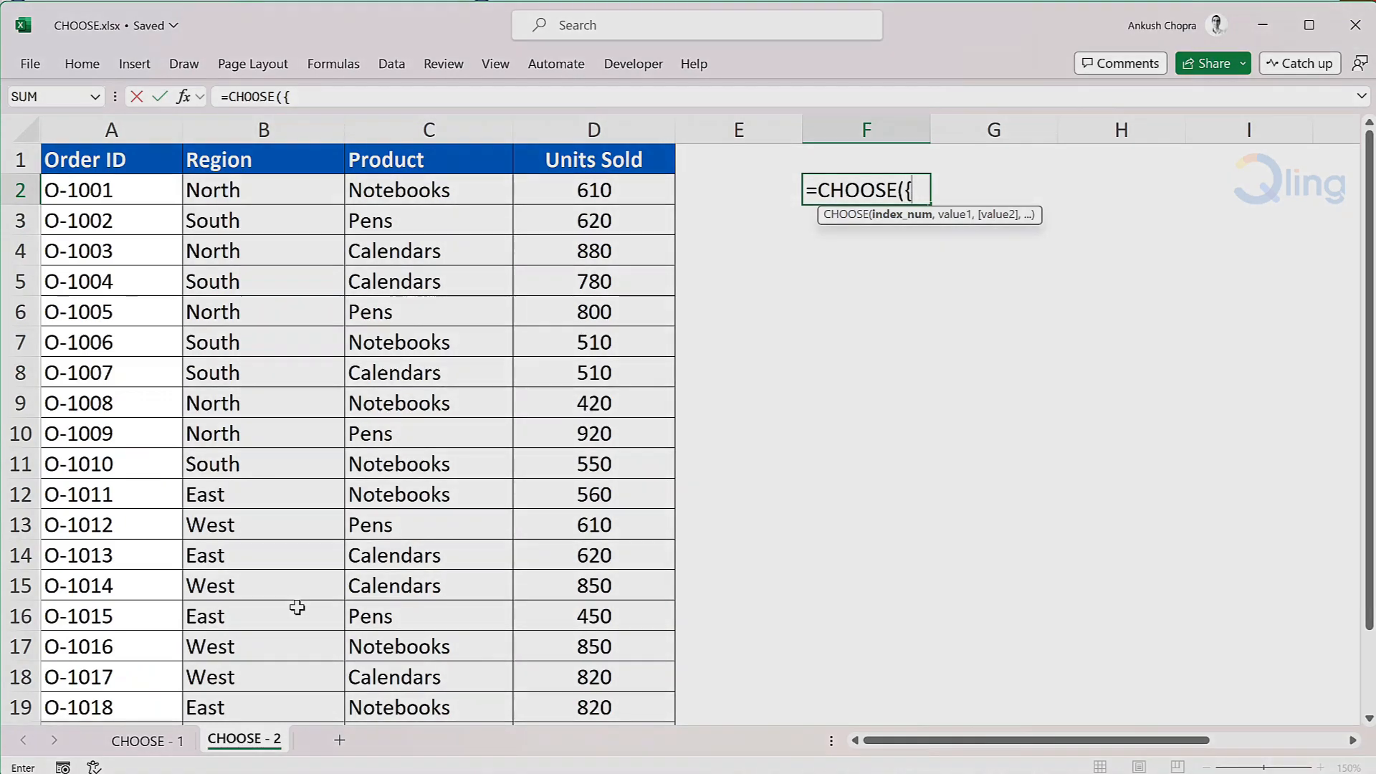
pyautogui.write('1,3')
pyautogui.write(',')
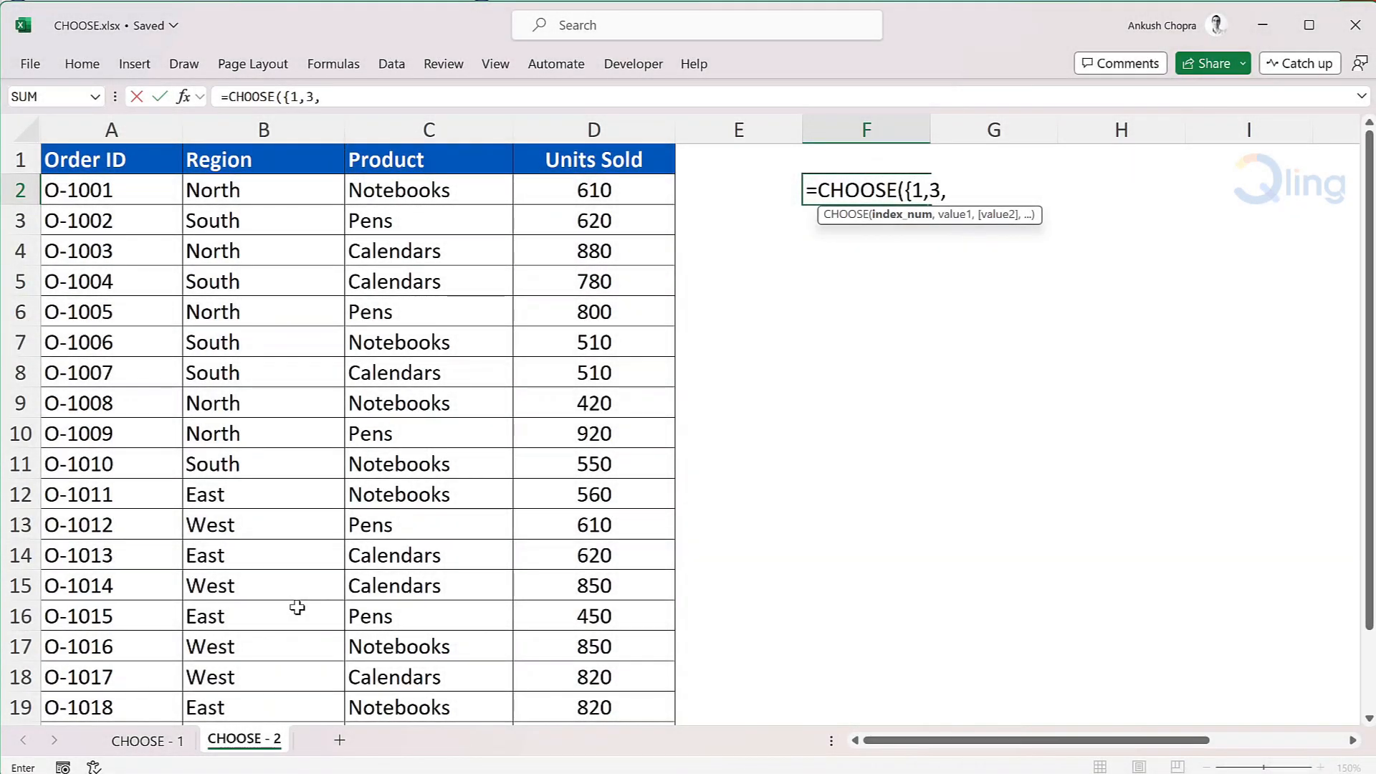
pyautogui.write('2,4}')
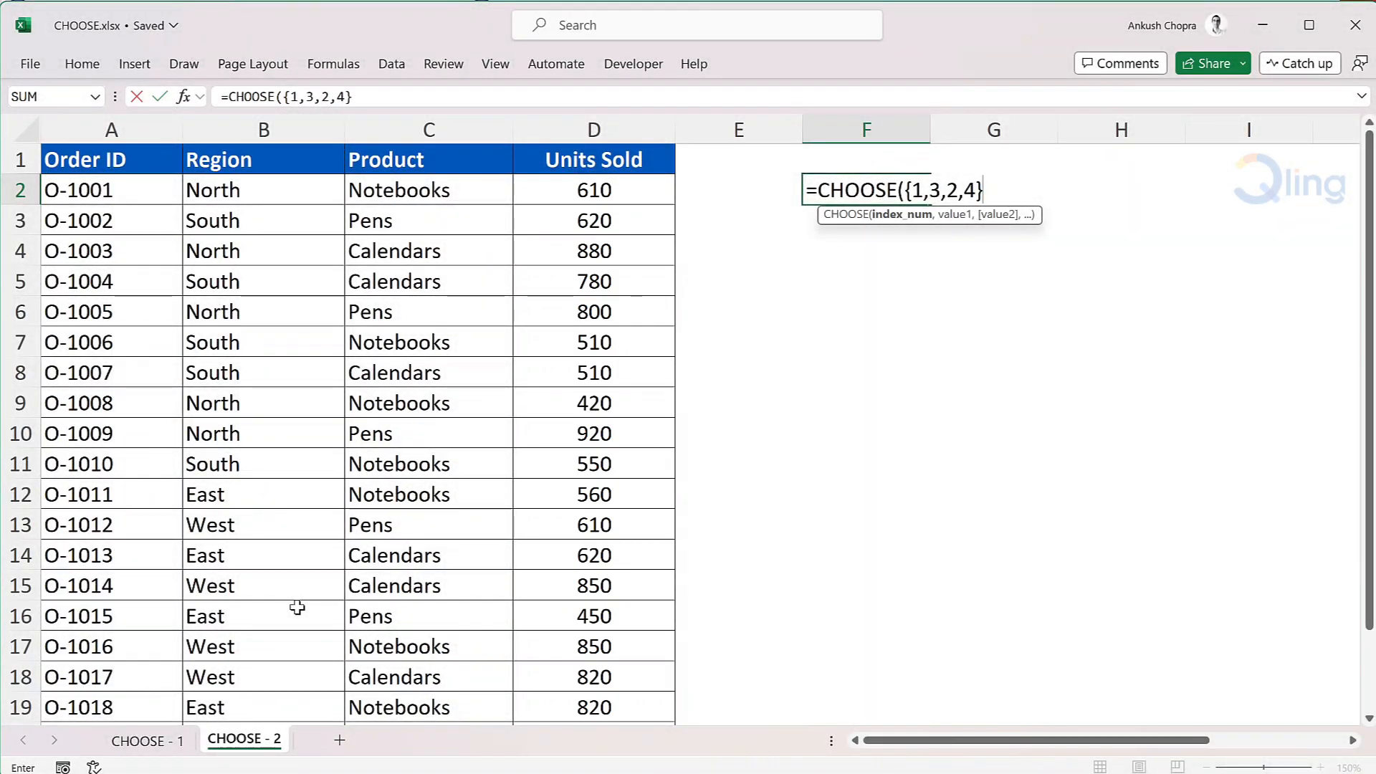
# Add A2:A21, B2:B21, C2:C21 and D2:D21 as the CHOOSE values and complete the formula in F2
pyautogui.write(',')
pyautogui.moveTo(153, 193); pyautogui.dragTo(136, 684)
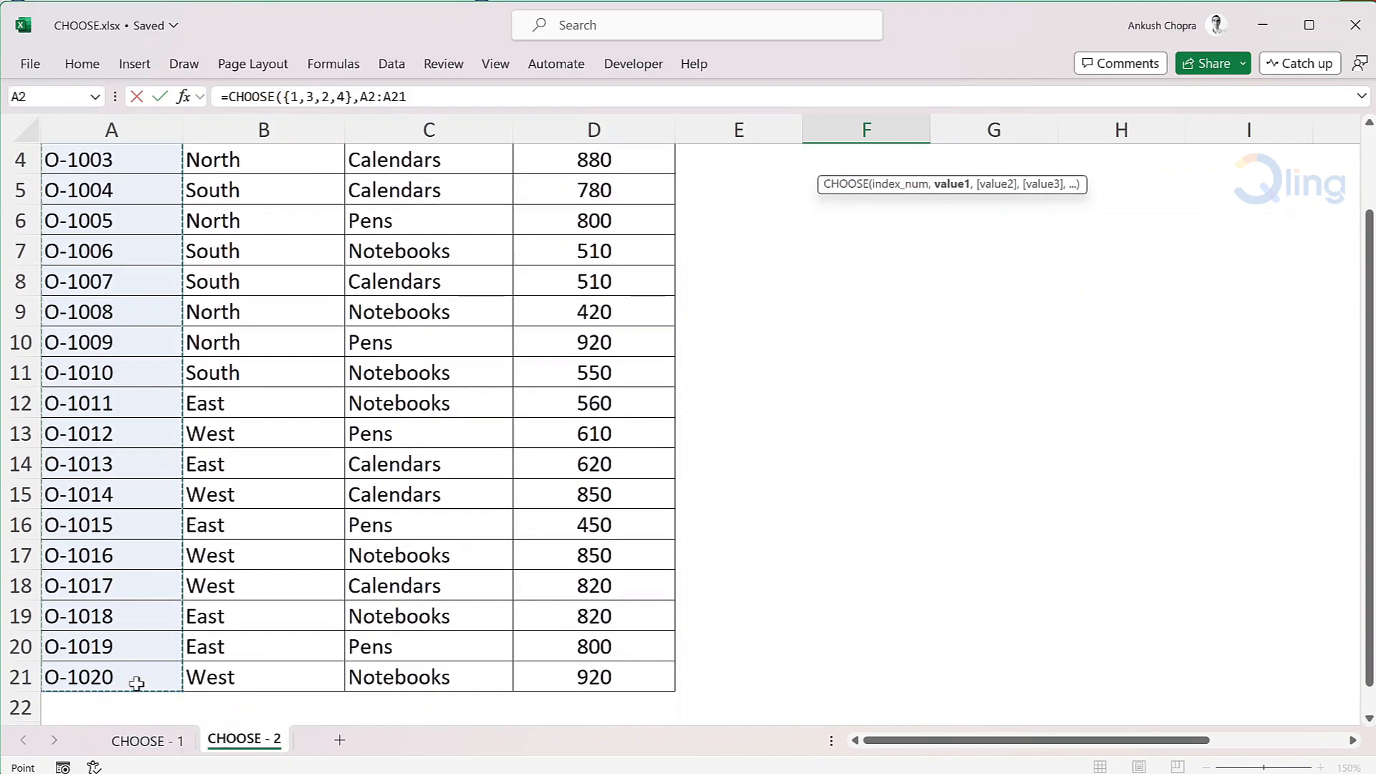
pyautogui.write(',')
pyautogui.scroll(1, 139, 681)
pyautogui.moveTo(309, 189); pyautogui.dragTo(258, 663)
pyautogui.write(',')
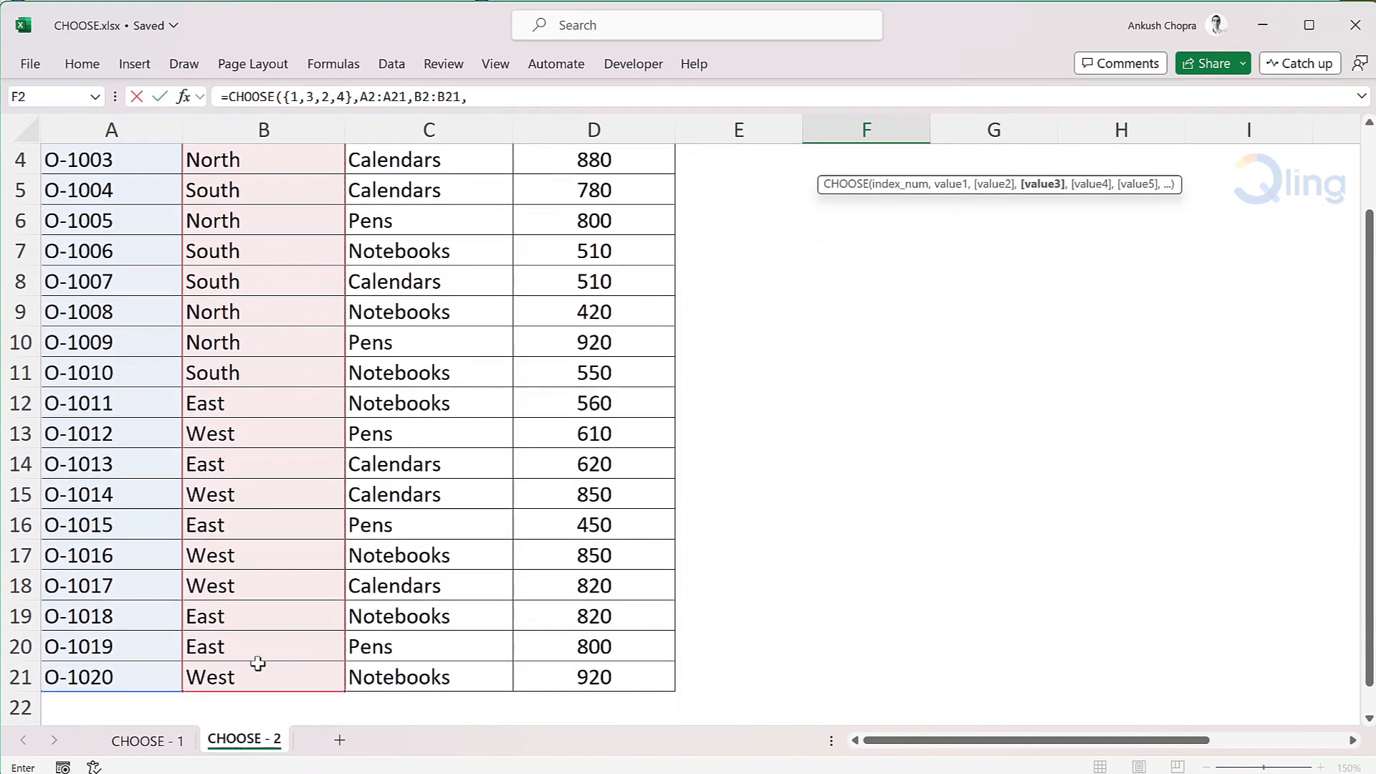
pyautogui.scroll(1, 258, 664)
pyautogui.moveTo(492, 191); pyautogui.dragTo(469, 683)
pyautogui.write(',')
pyautogui.scroll(1, 473, 646)
pyautogui.moveTo(630, 188); pyautogui.dragTo(629, 686)
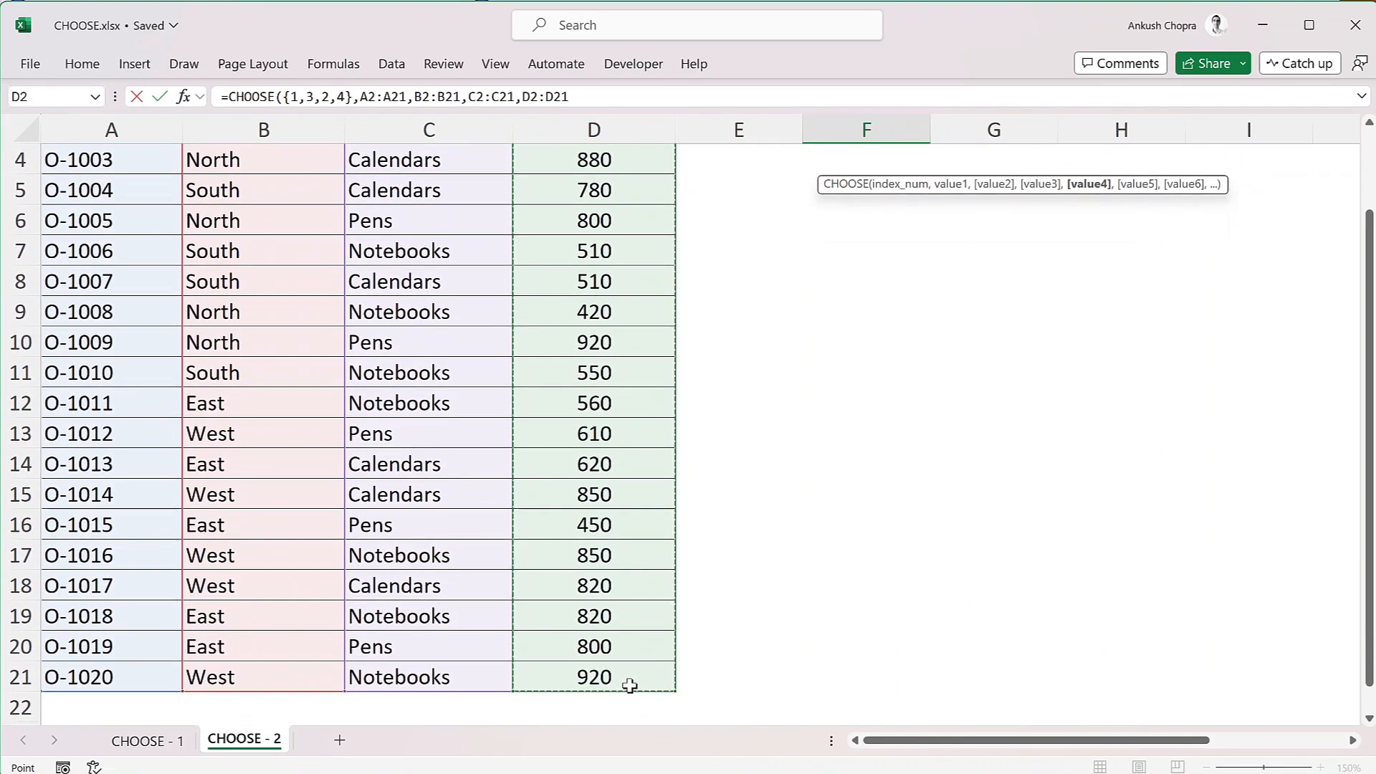
pyautogui.press('Return')
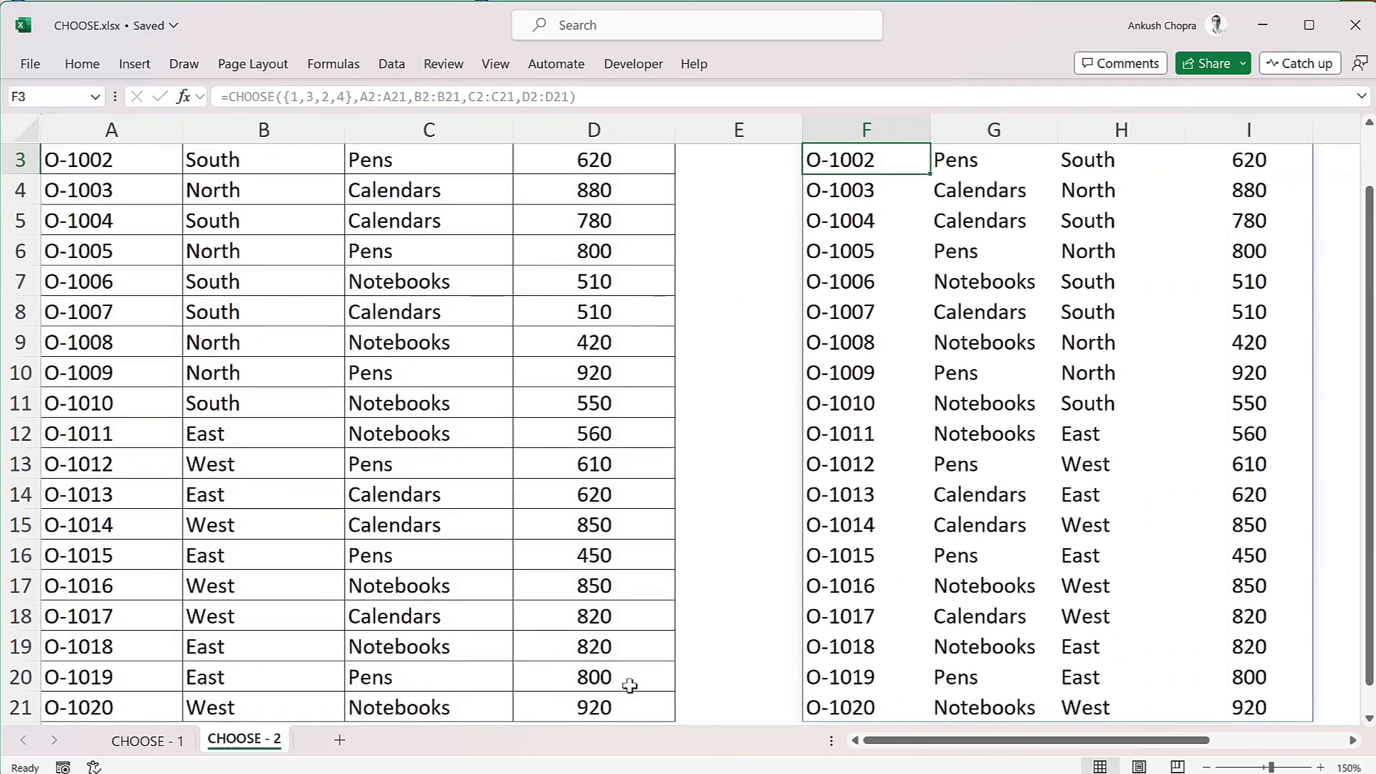
# Delete the CHOOSE formula in F2
pyautogui.scroll(1, 629, 686)
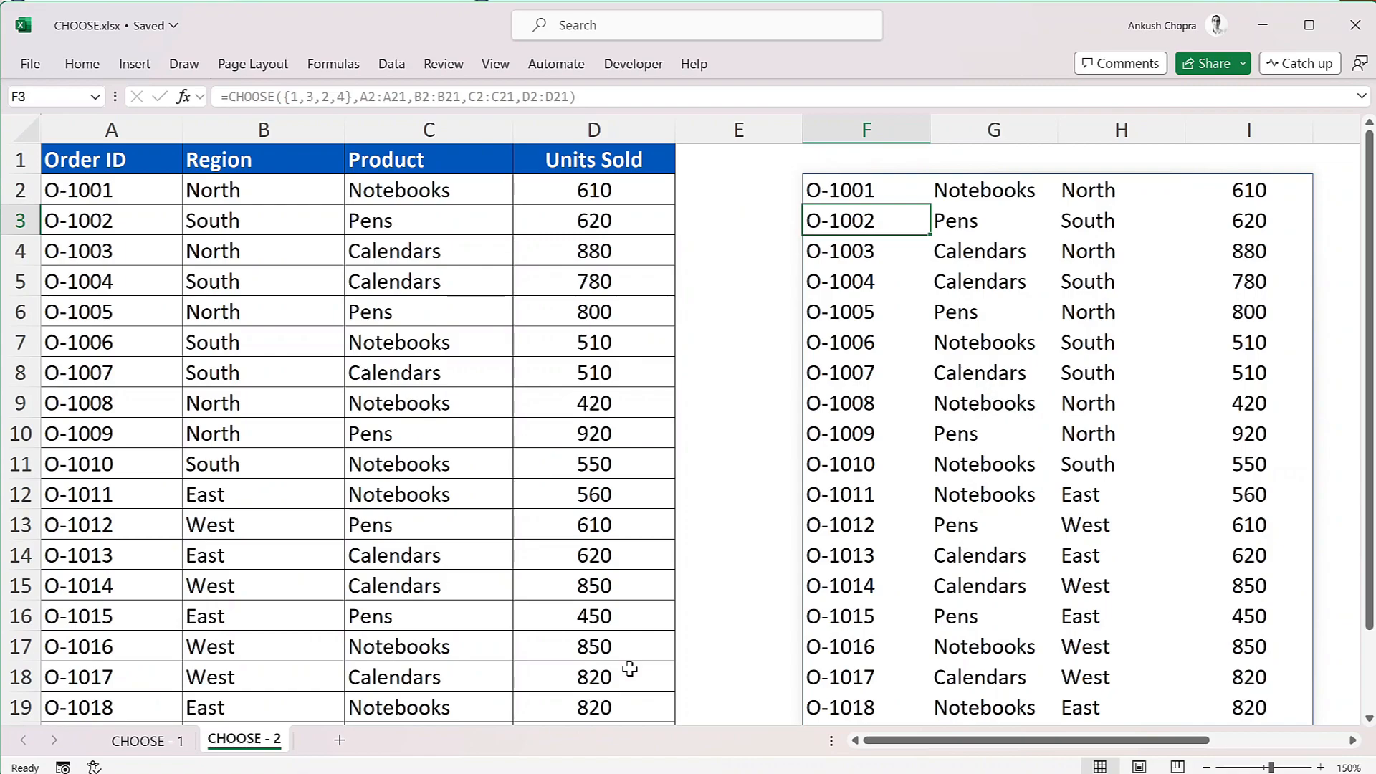
pyautogui.press('Up')
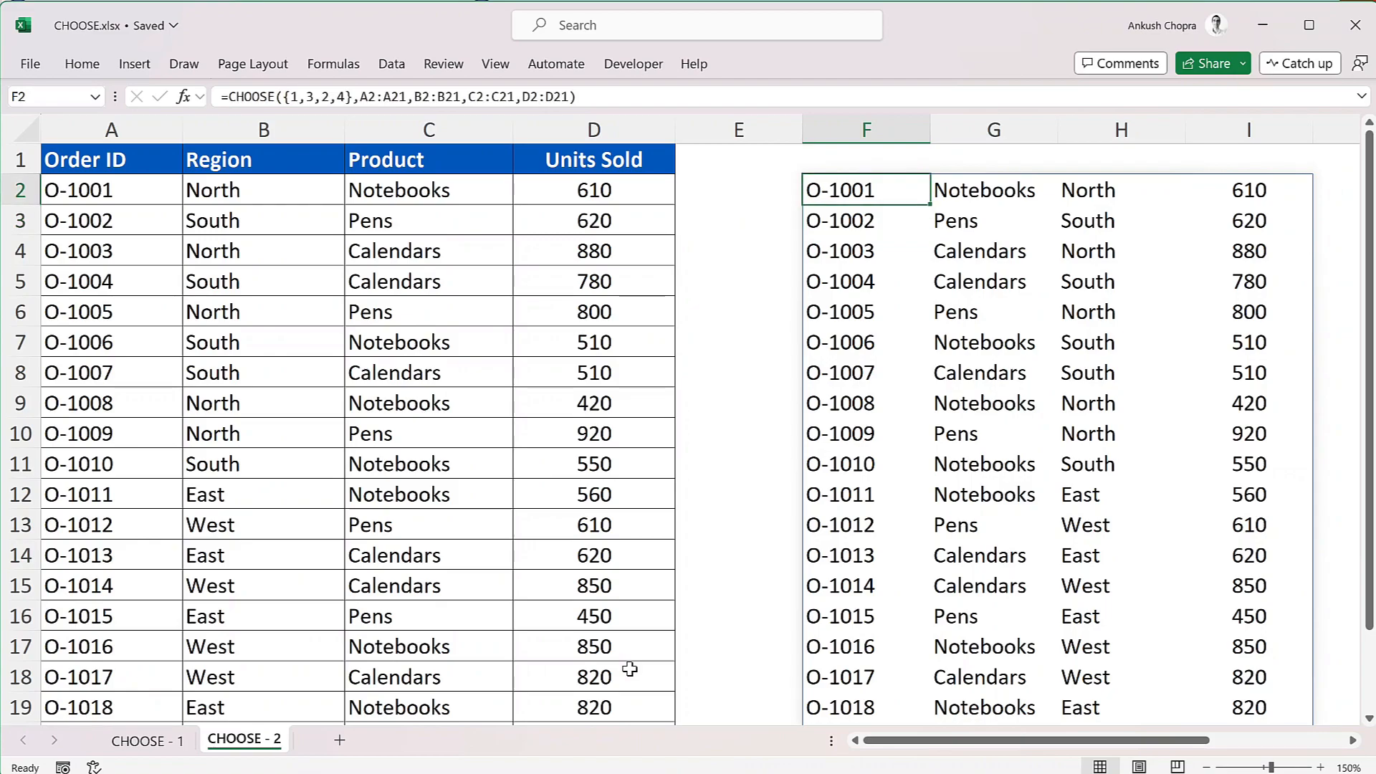
pyautogui.press('Delete')
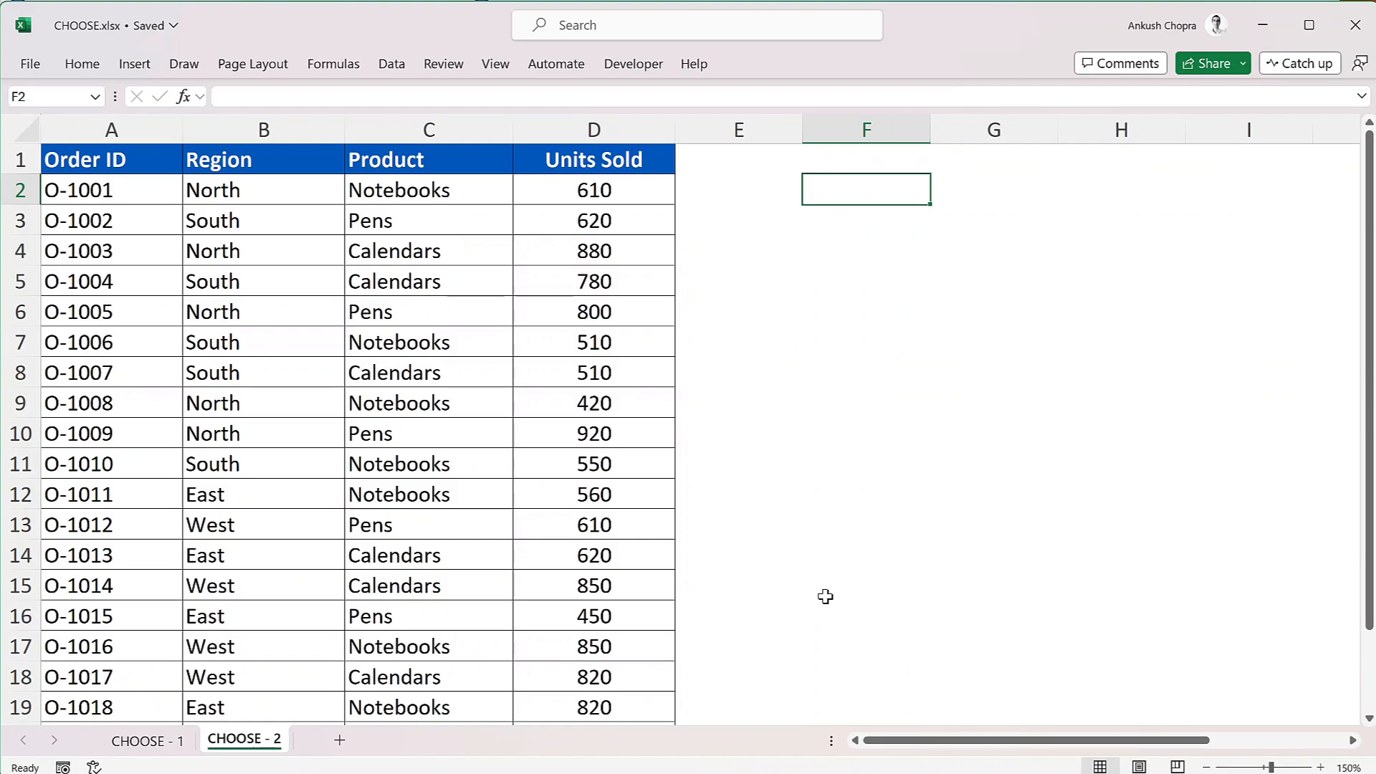
# Start a CHOOSE formula in F2 with the index array {1,2}
pyautogui.write('=choos')
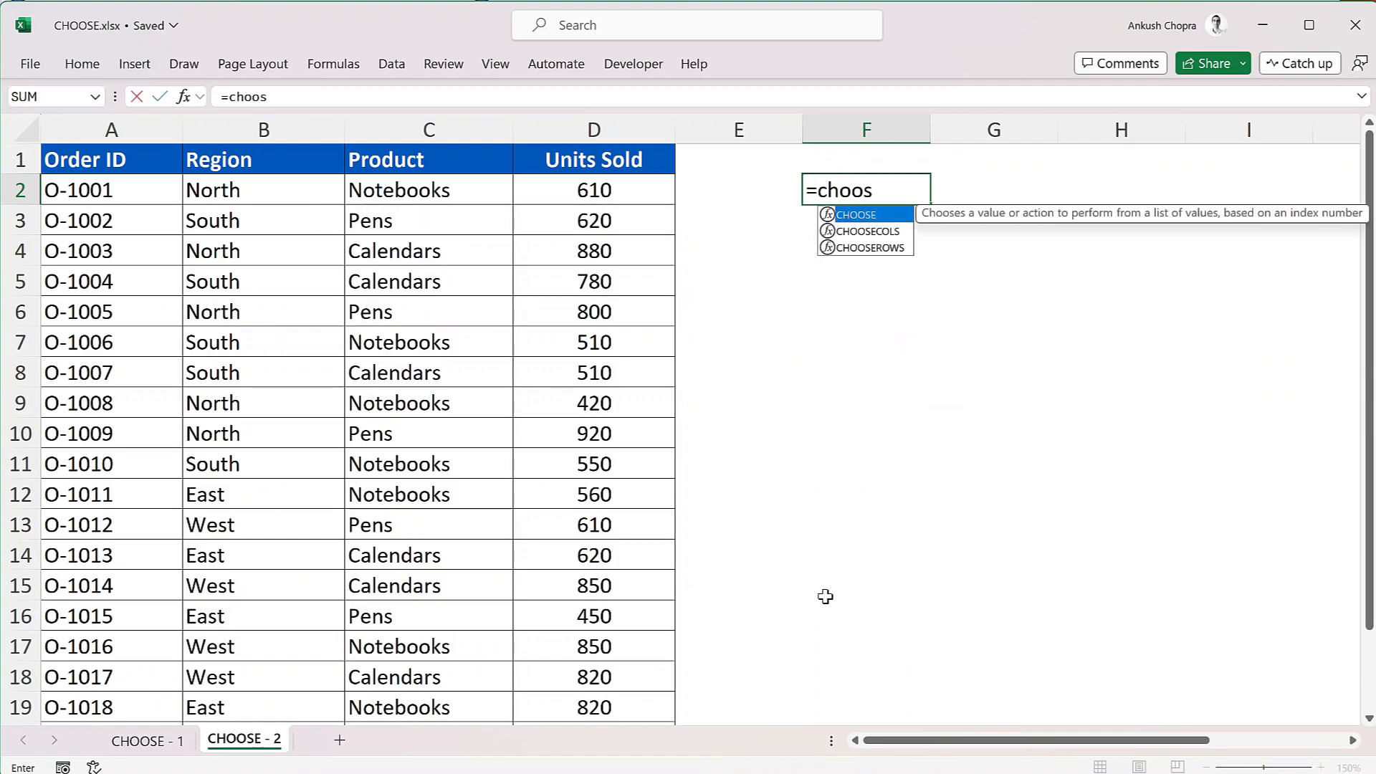
pyautogui.press('Tab')
pyautogui.write('{1,2}')
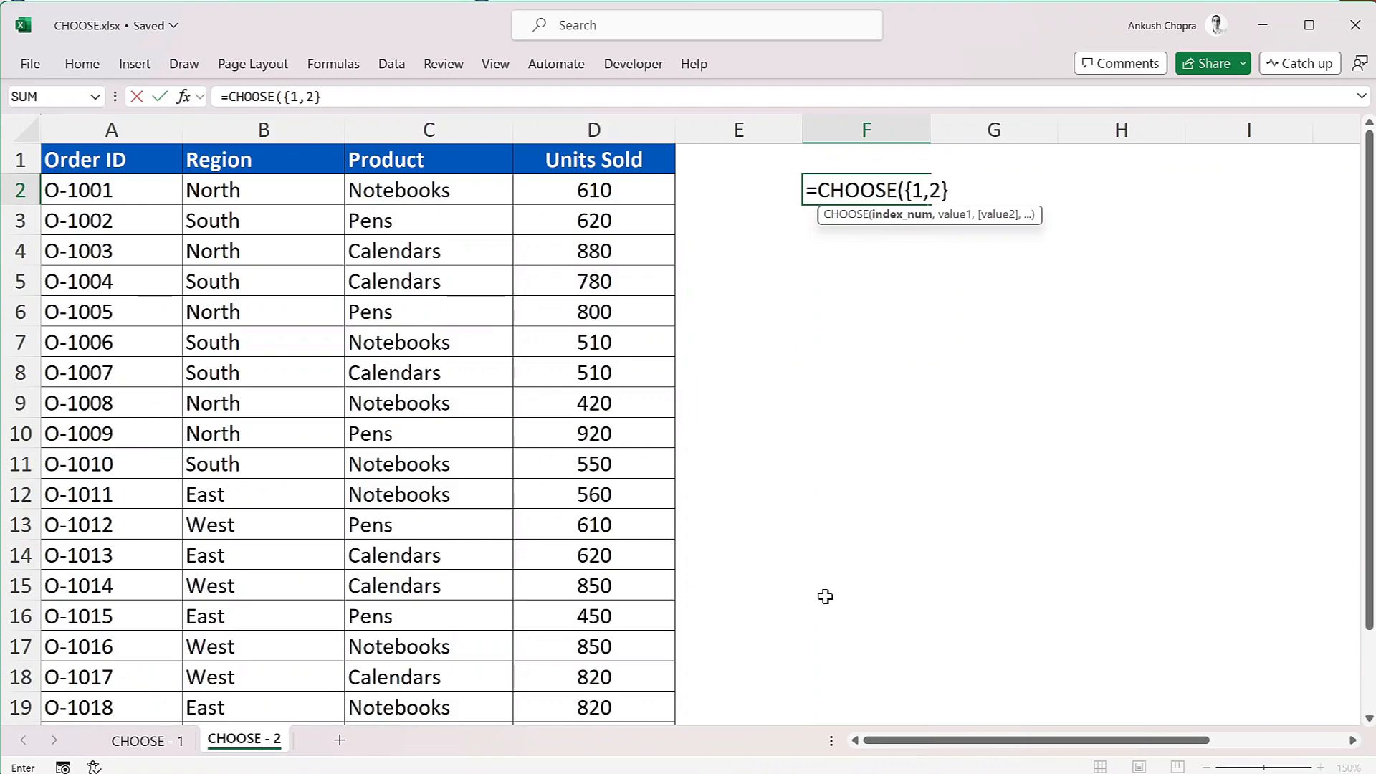
pyautogui.write(',')
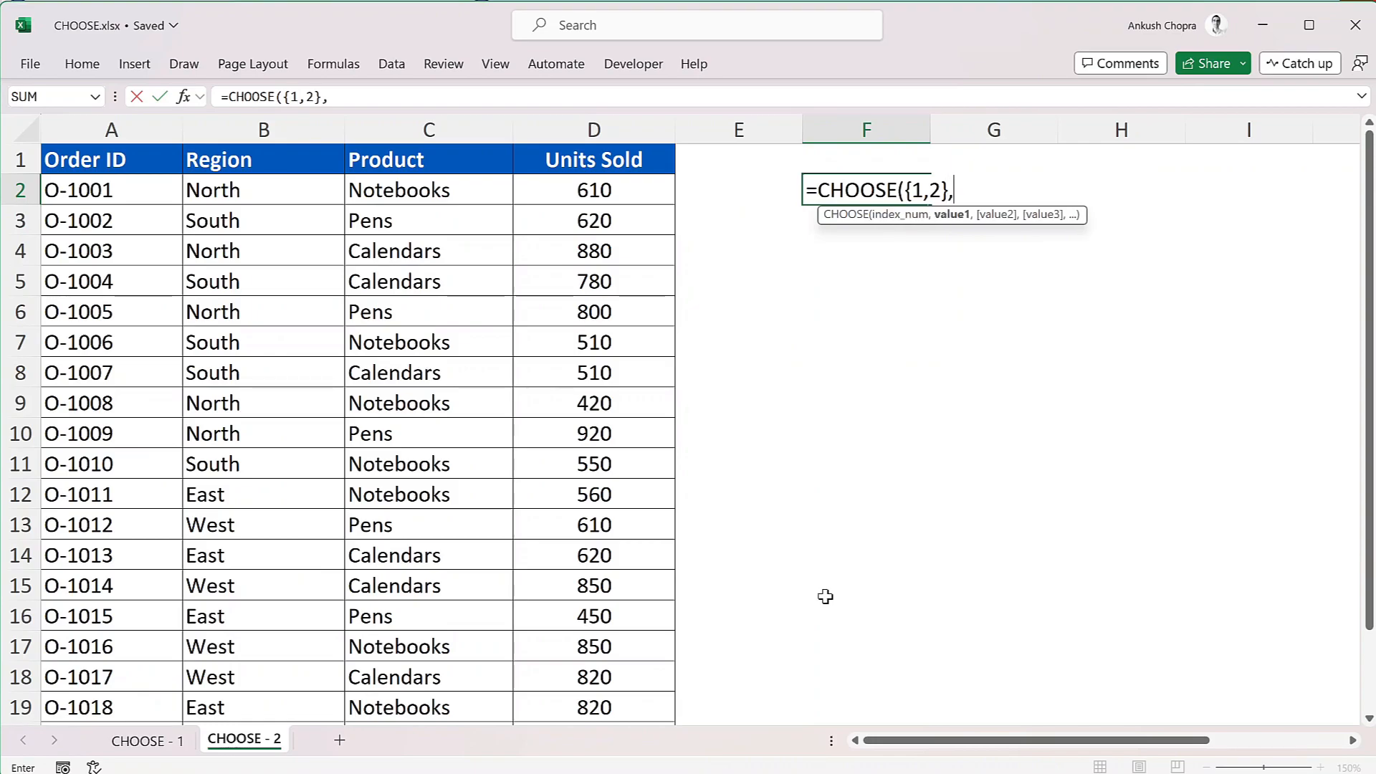
# Add the Region range B2:B21 and the Units Sold range D2:D21 as the CHOOSE values and complete the formula
pyautogui.click(305, 198)
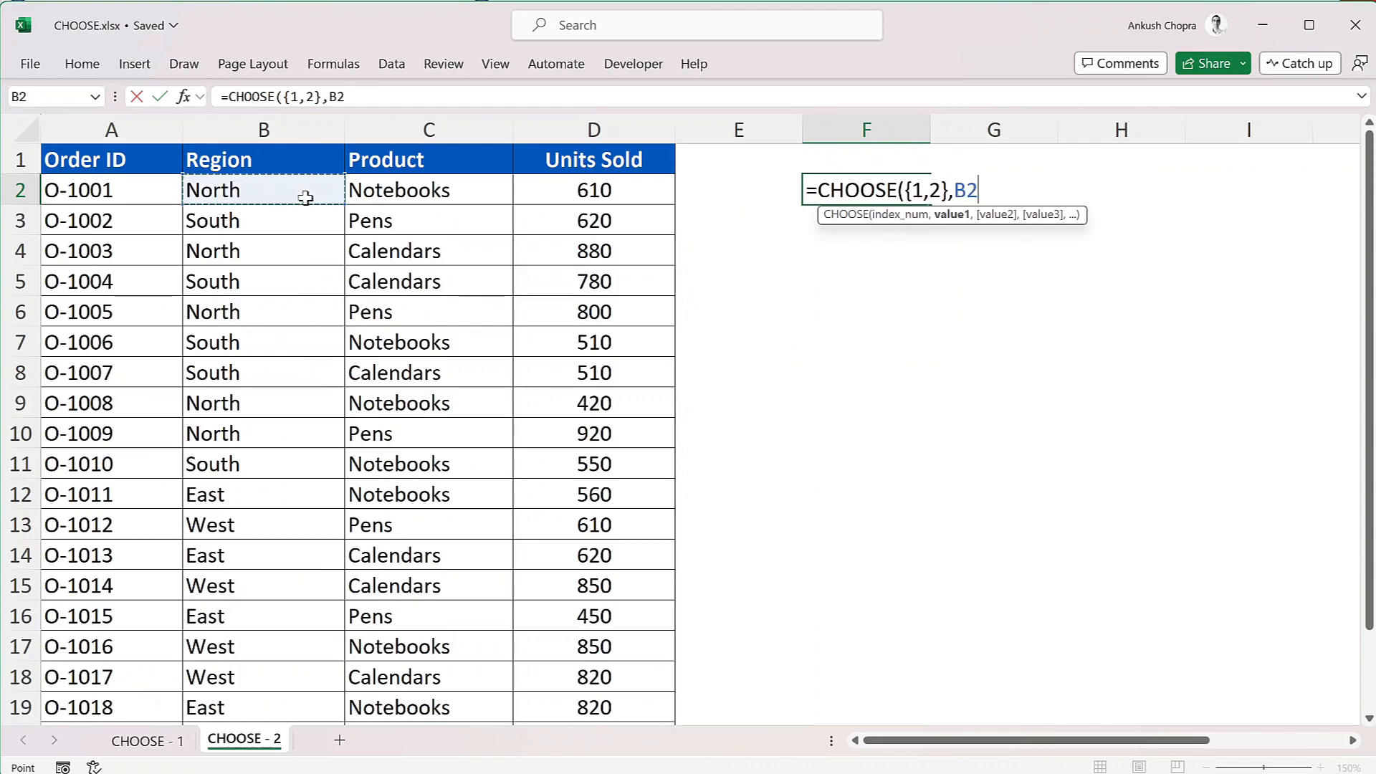
pyautogui.hotkey('ctrl', 'shift', 'Down')
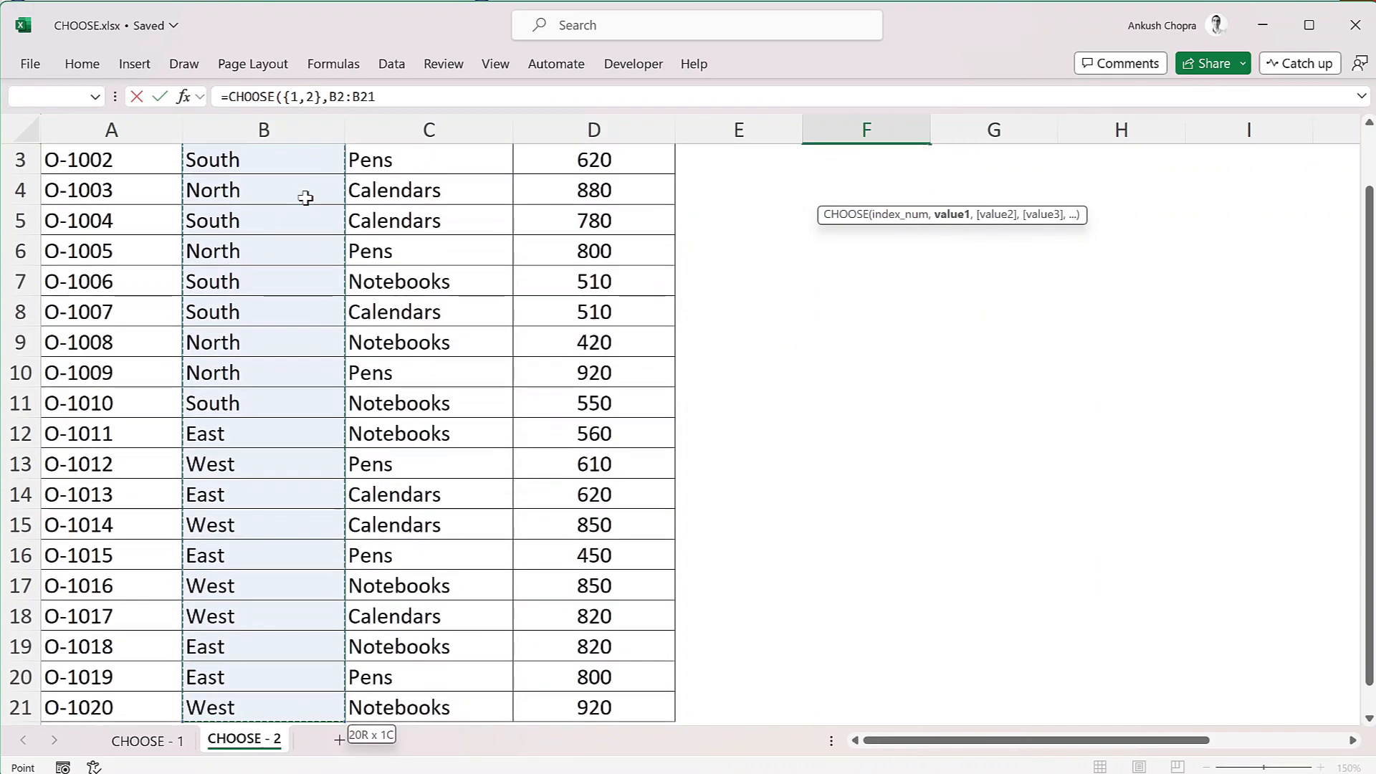
pyautogui.write(',')
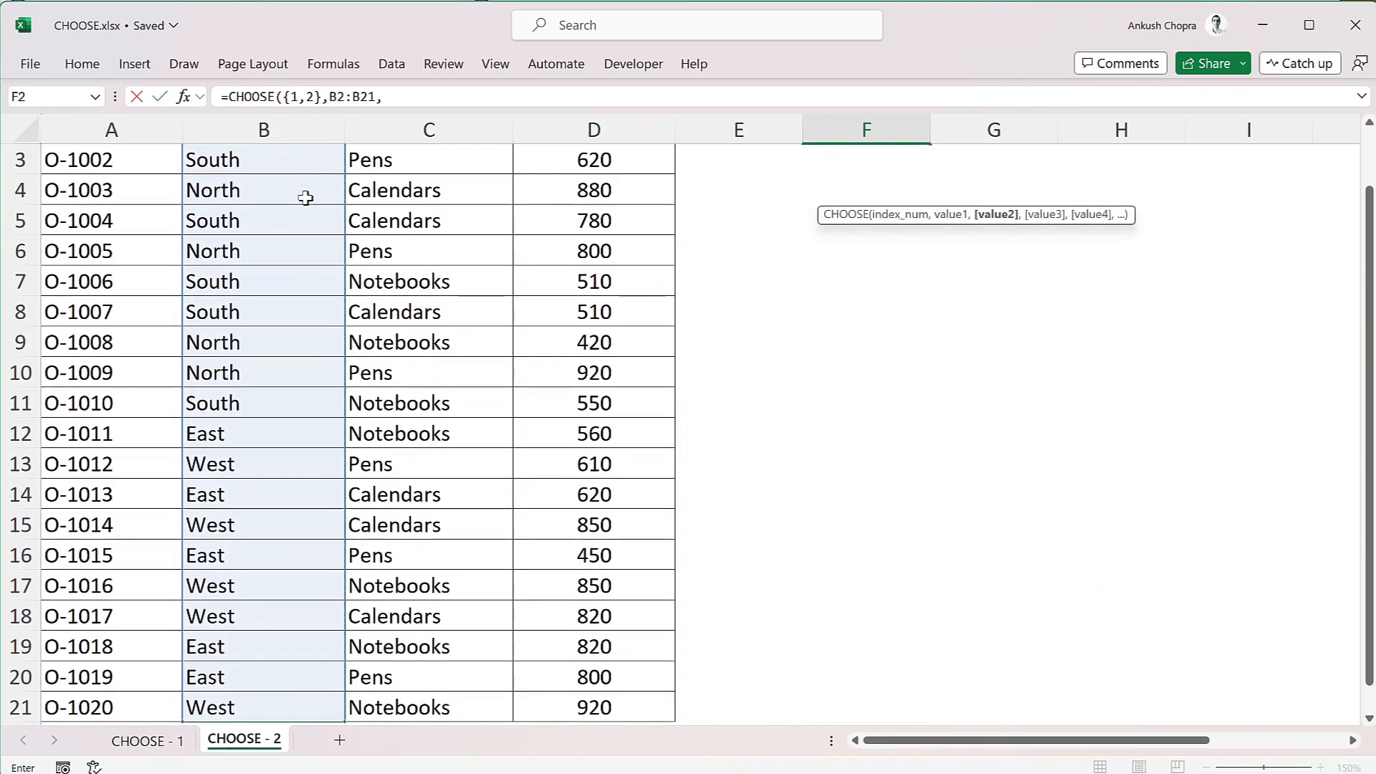
pyautogui.scroll(1, 307, 194)
pyautogui.click(581, 188)
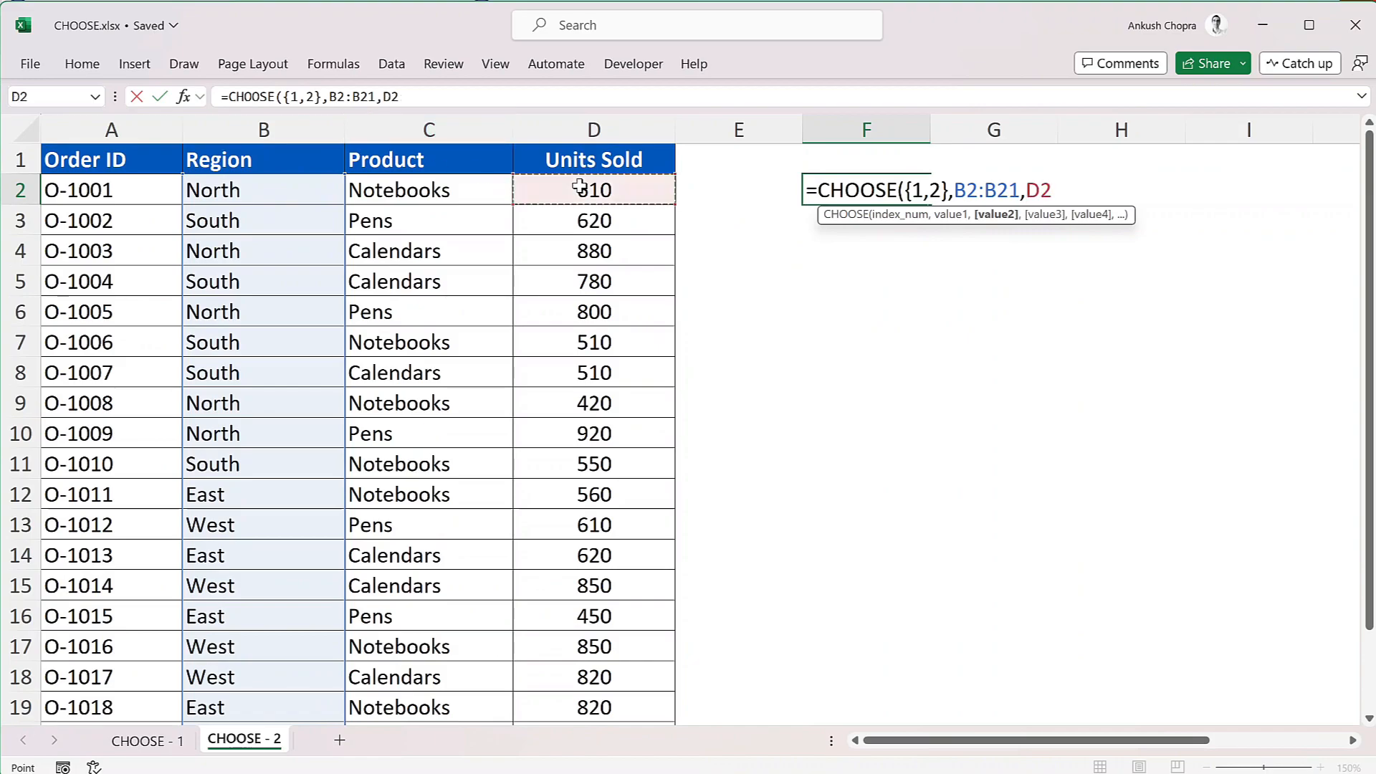
pyautogui.hotkey('ctrl', 'shift', 'Down')
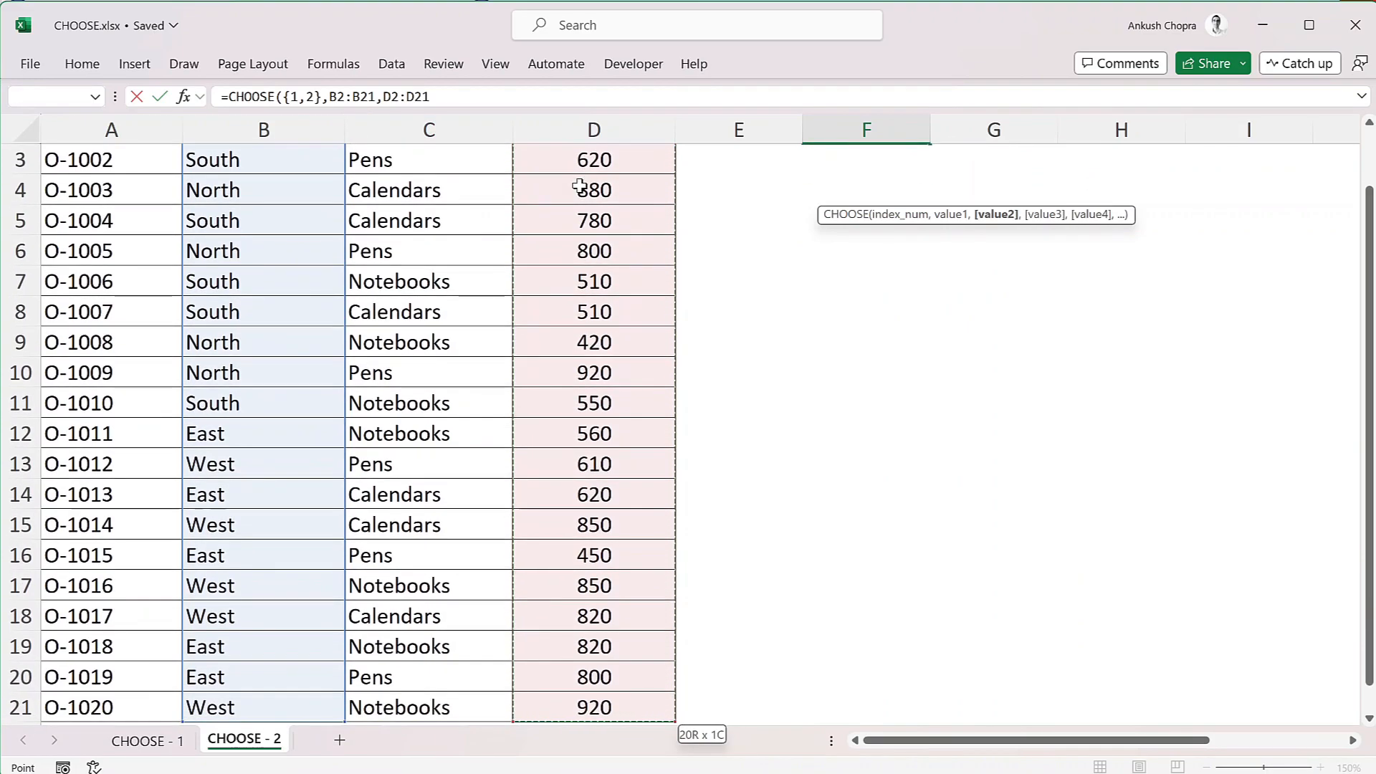
pyautogui.scroll(1, 579, 186)
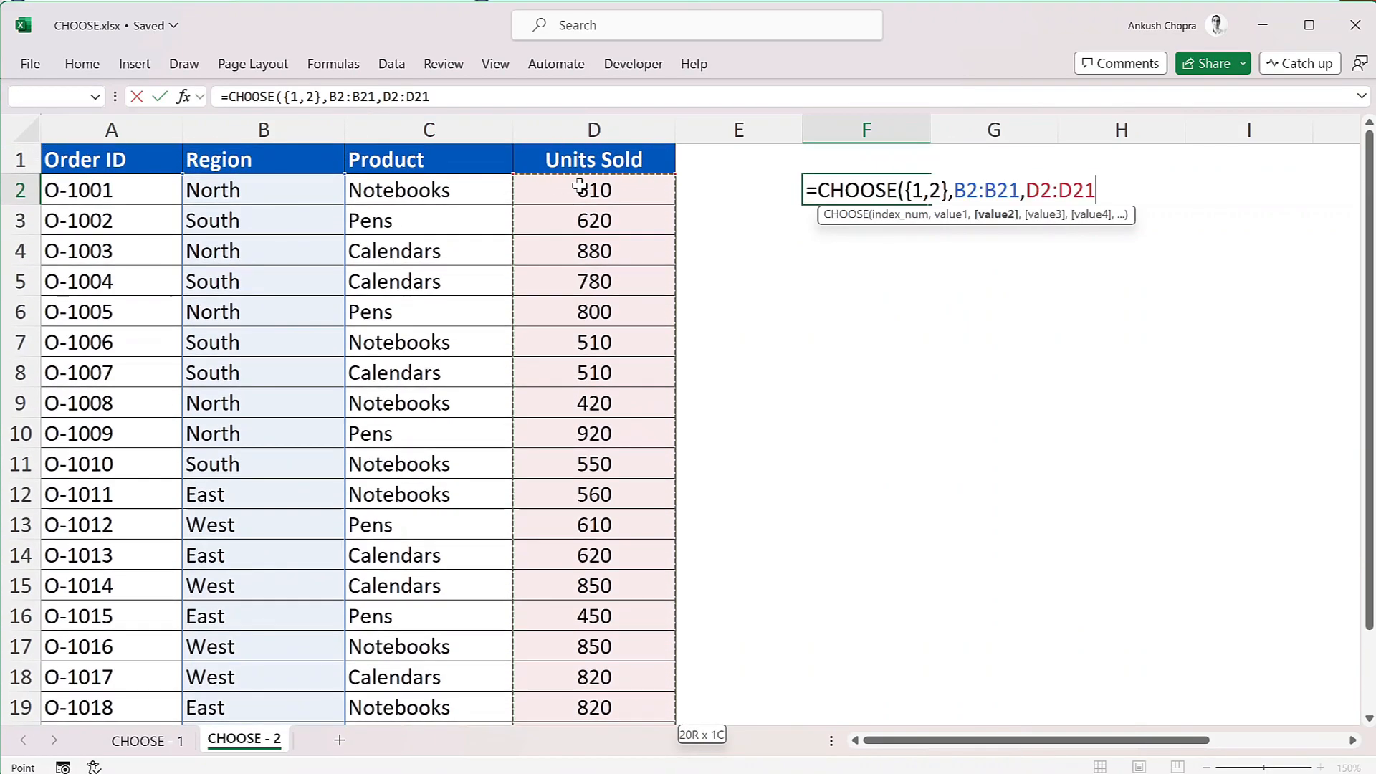
pyautogui.write(')')
pyautogui.press('Return')
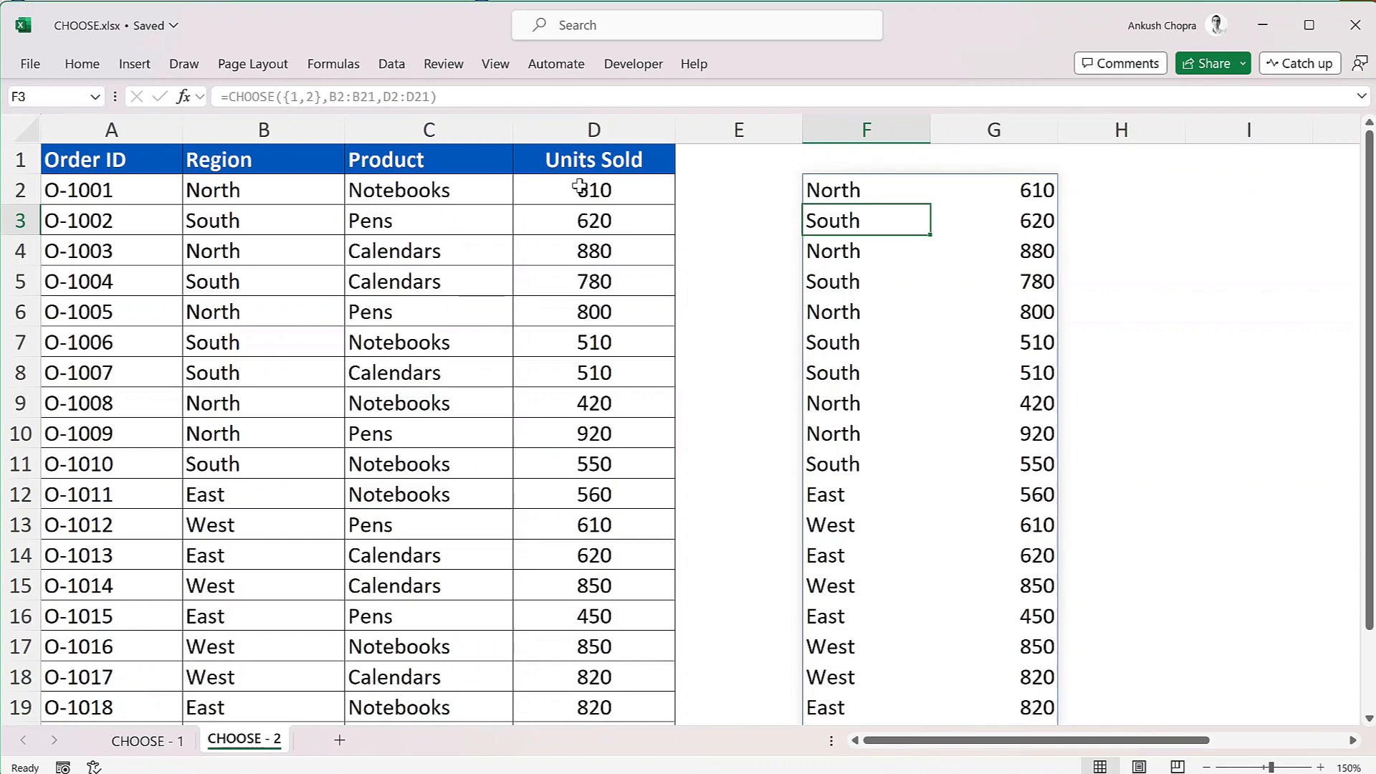
# Edit the formula in F2 to nest the CHOOSE function as the array argument of a FILTER function
pyautogui.press('Up')
pyautogui.press('F2')
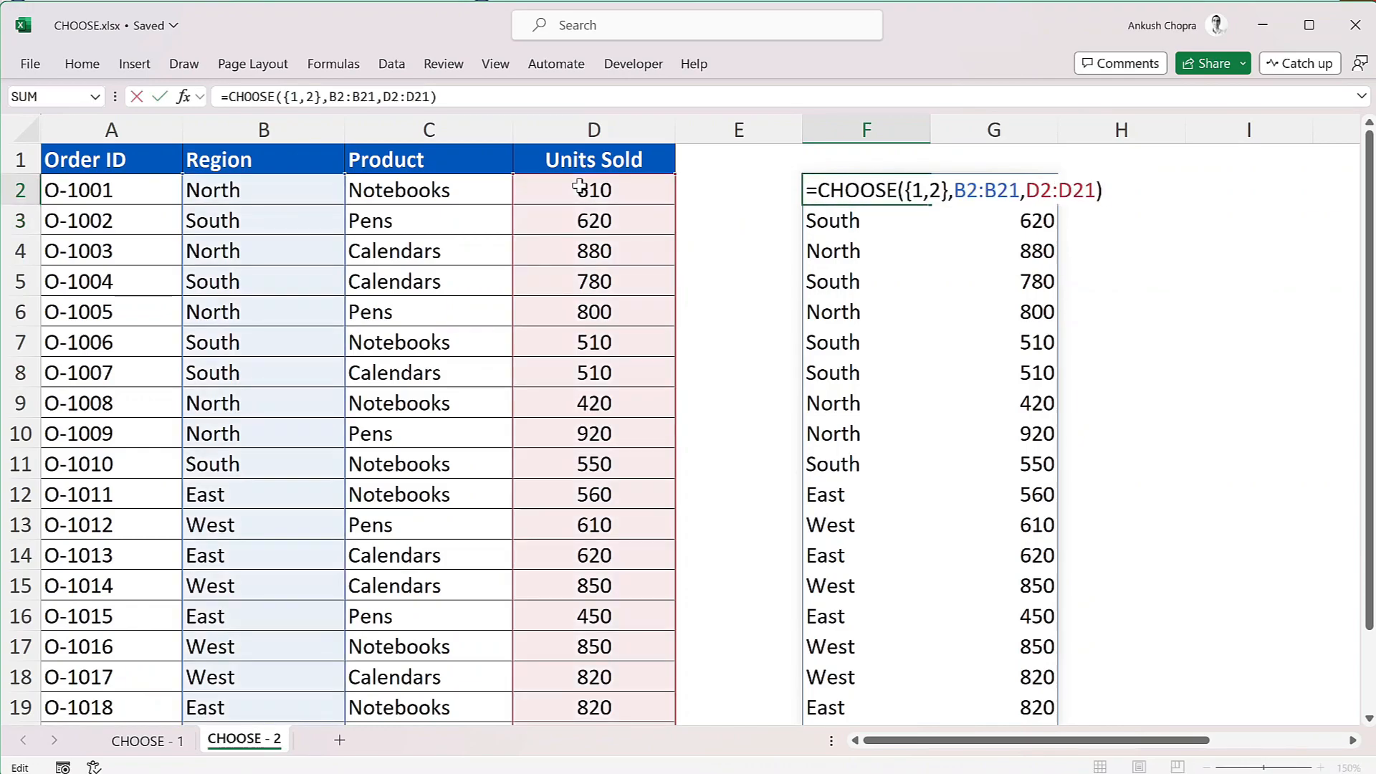
pyautogui.click(818, 190)
pyautogui.write('Filter')
pyautogui.press('Tab')
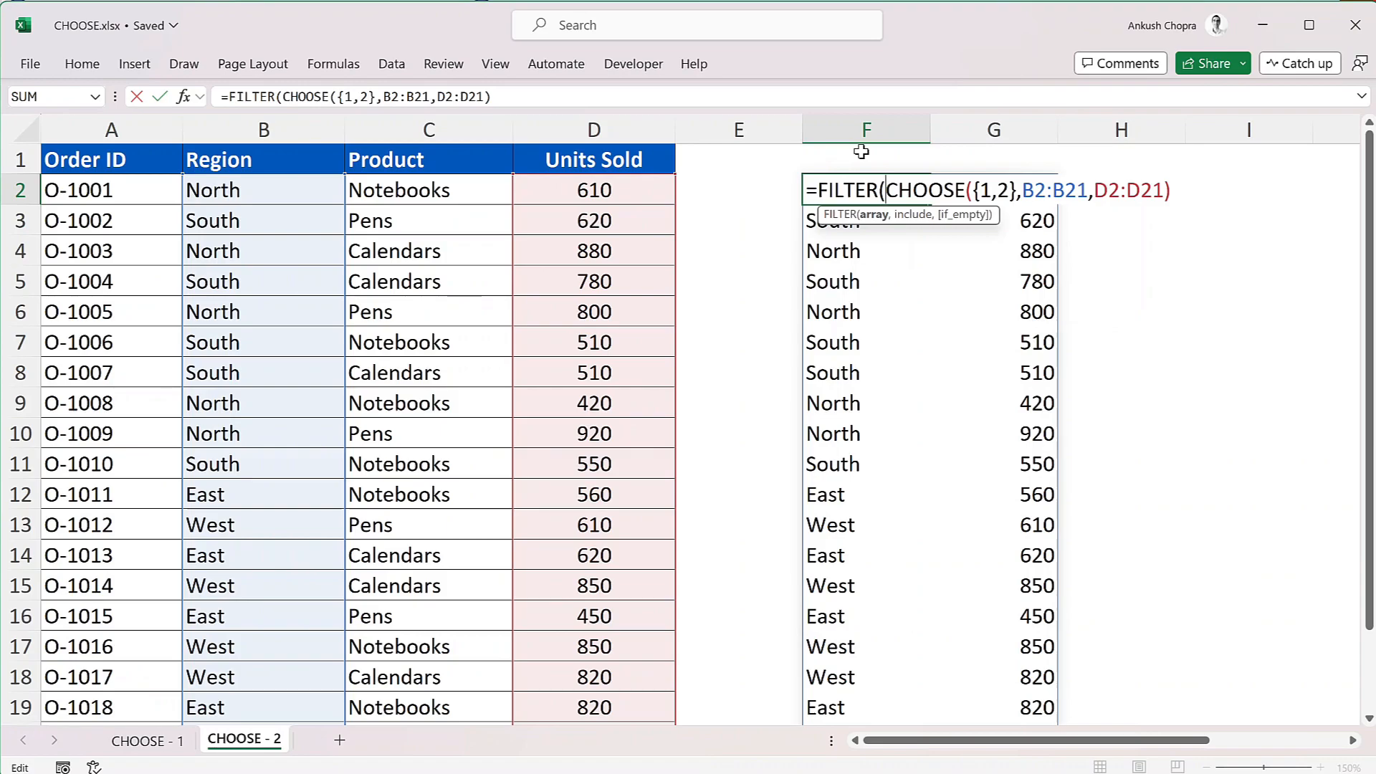
# Add C2:C21="Pens" as the FILTER include condition after the CHOOSE array and complete the formula
pyautogui.click(1173, 188)
pyautogui.write(',')
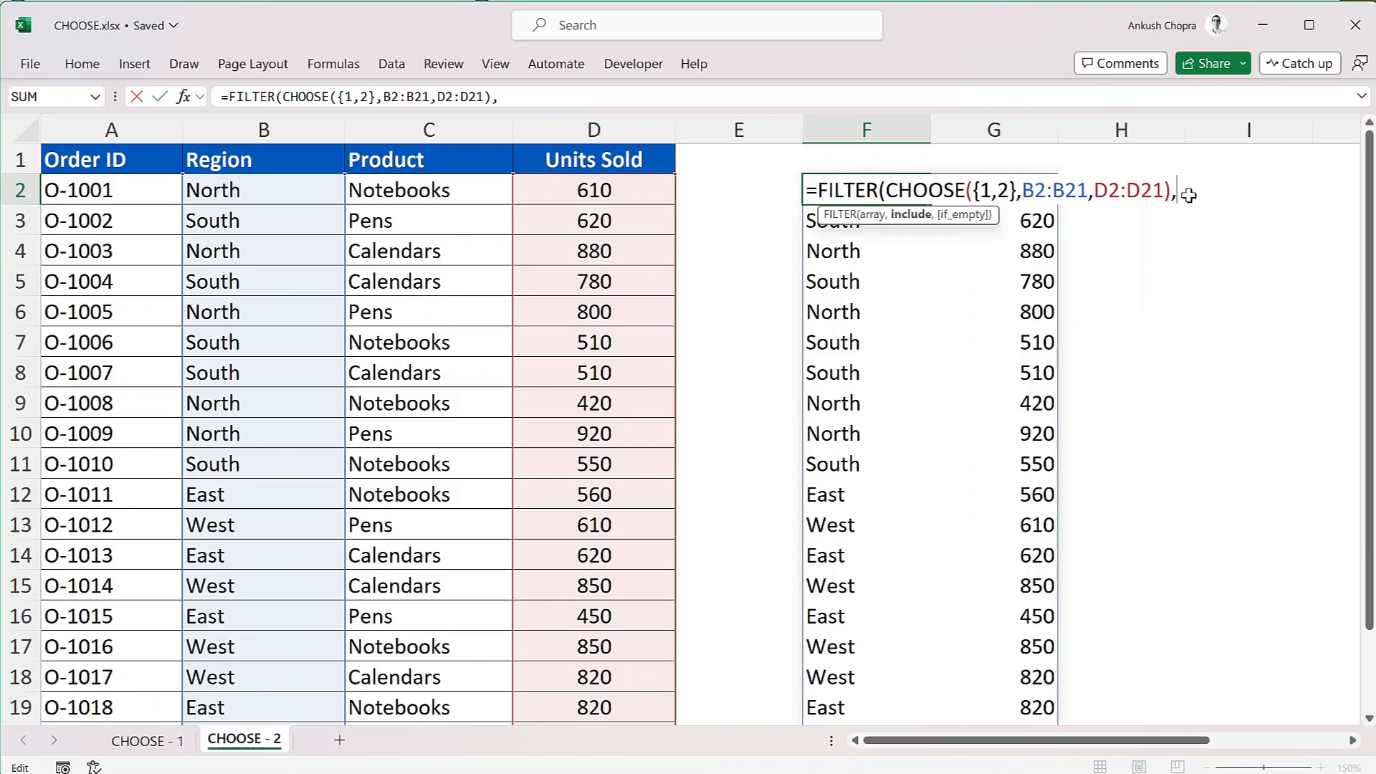
pyautogui.moveTo(408, 190); pyautogui.dragTo(428, 630)
pyautogui.write('=')
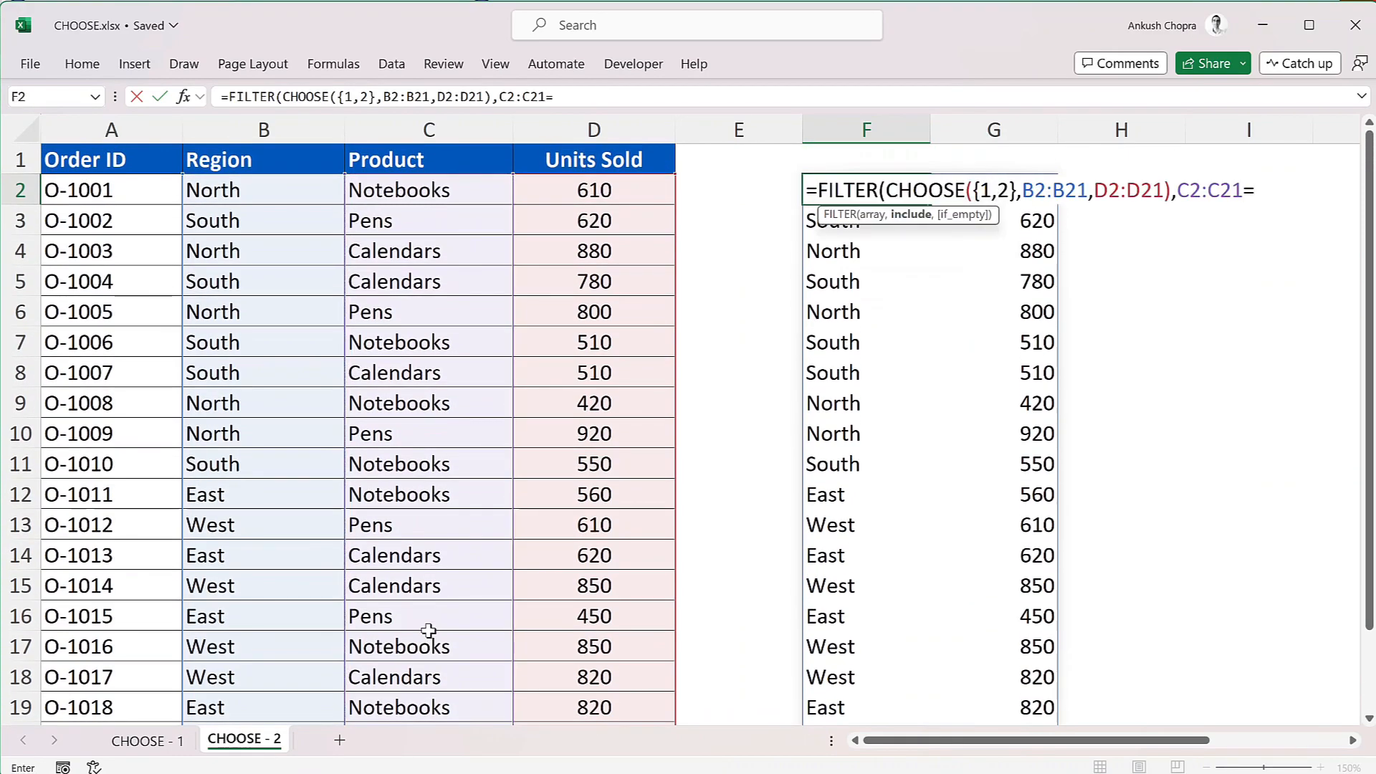
pyautogui.write('"Pens"')
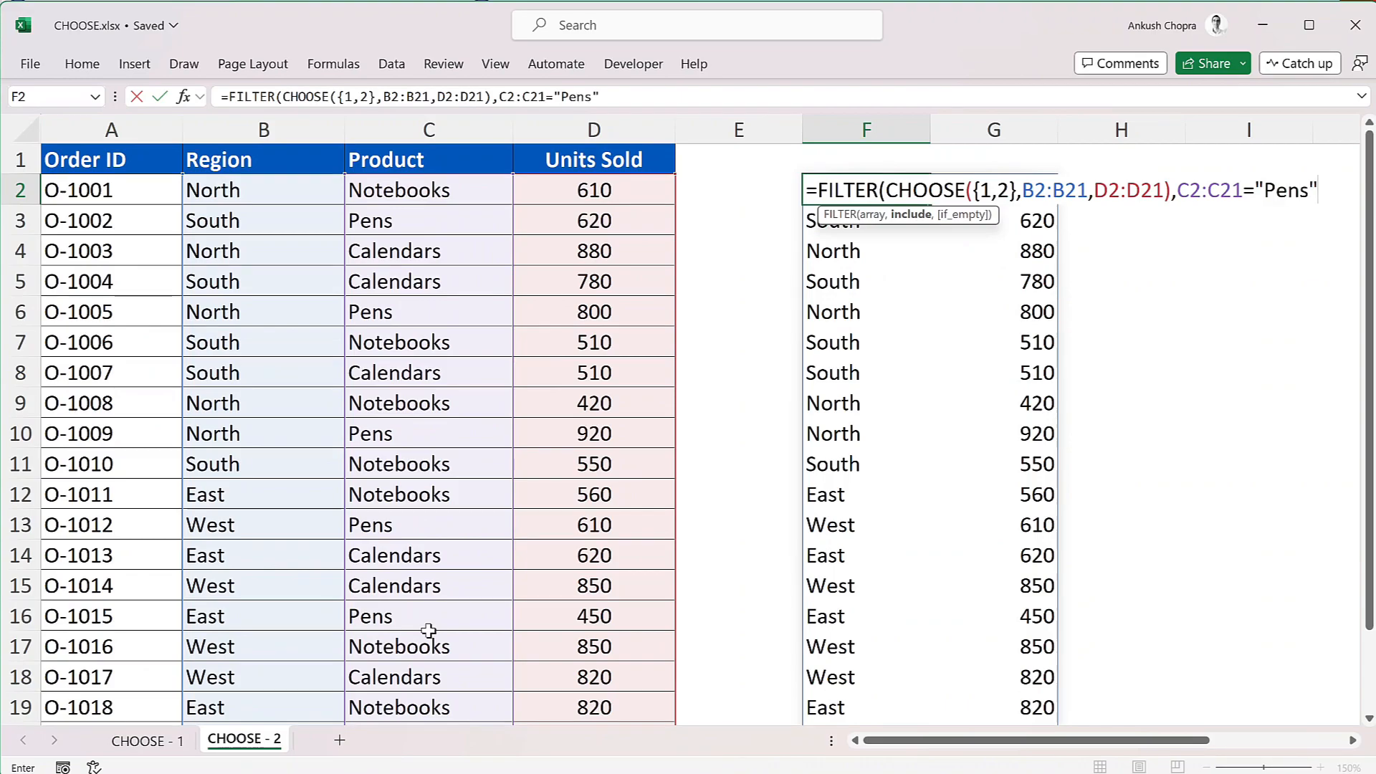
pyautogui.write(')')
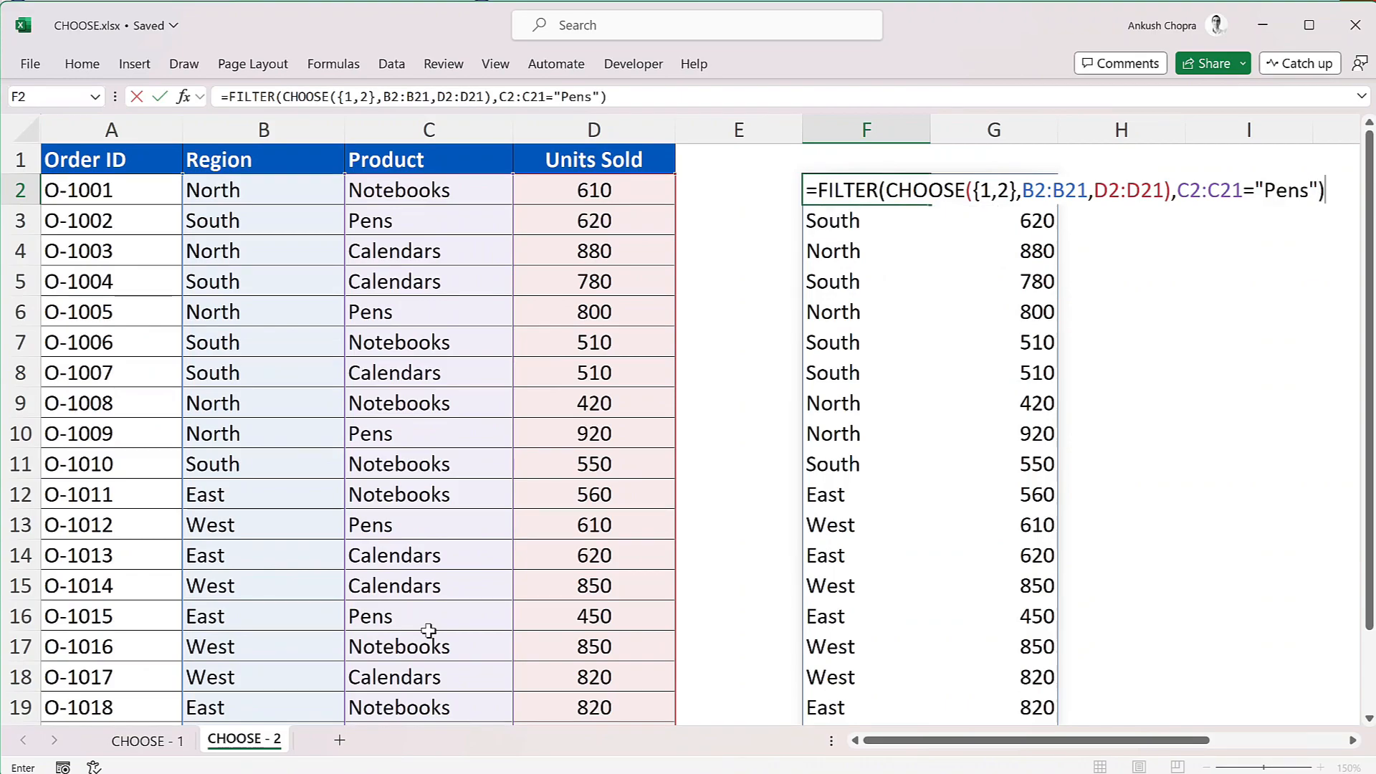
pyautogui.press('Return')
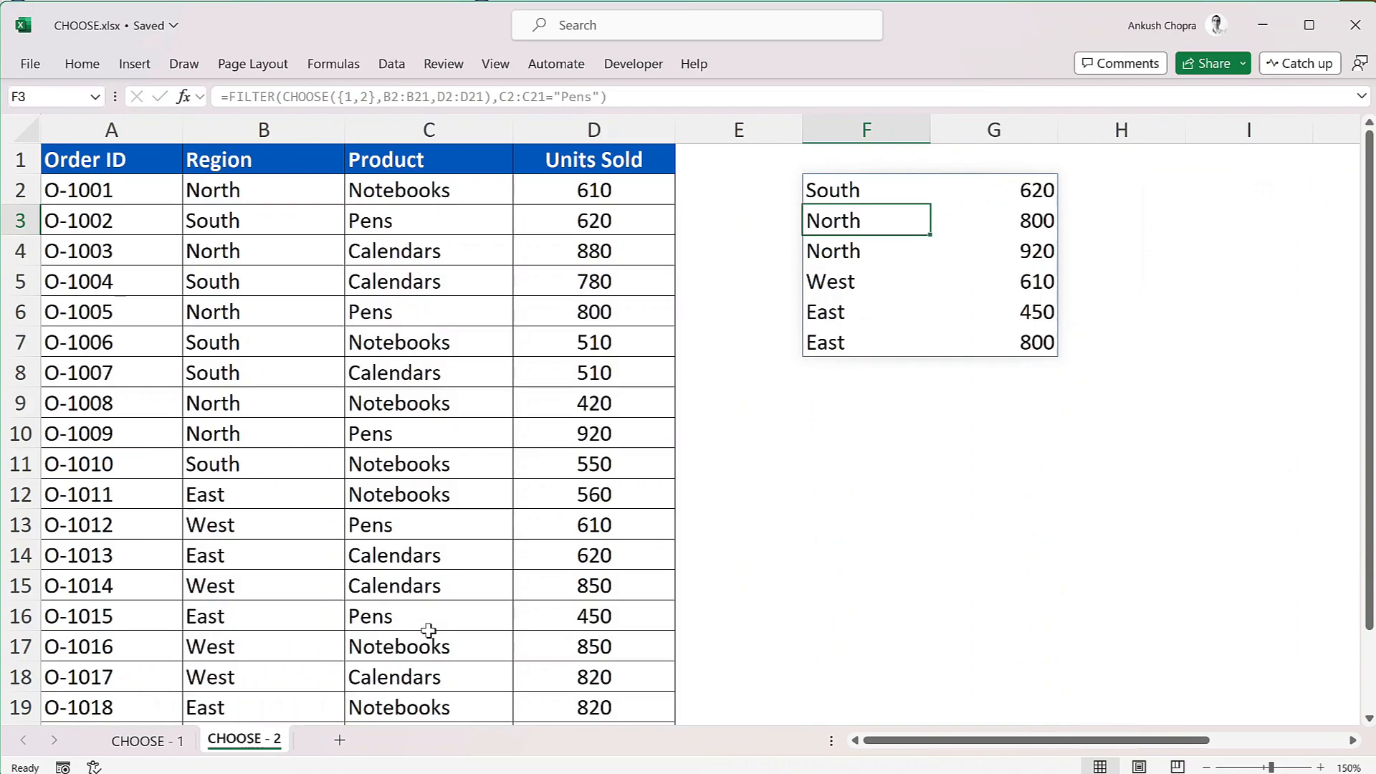